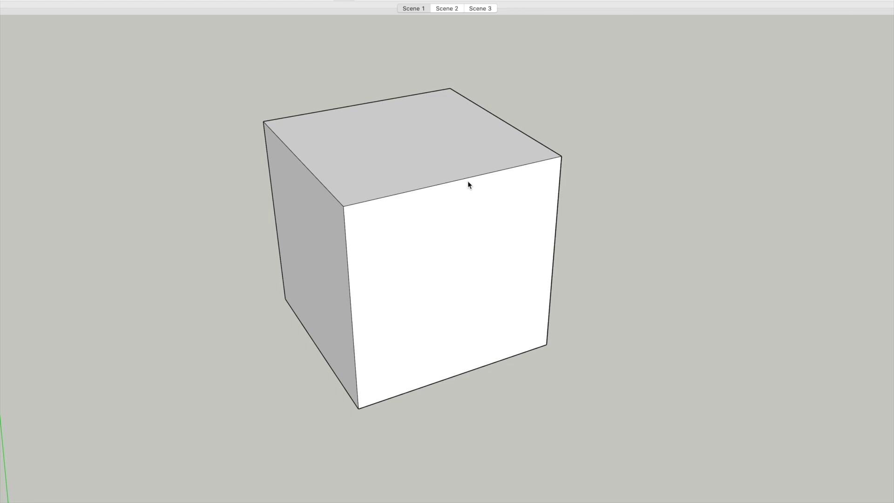
Orbit overhead and around the 438 mm tube-frame cube's front top joint, then zoom back out
scroll(366, 181, "down", 10)
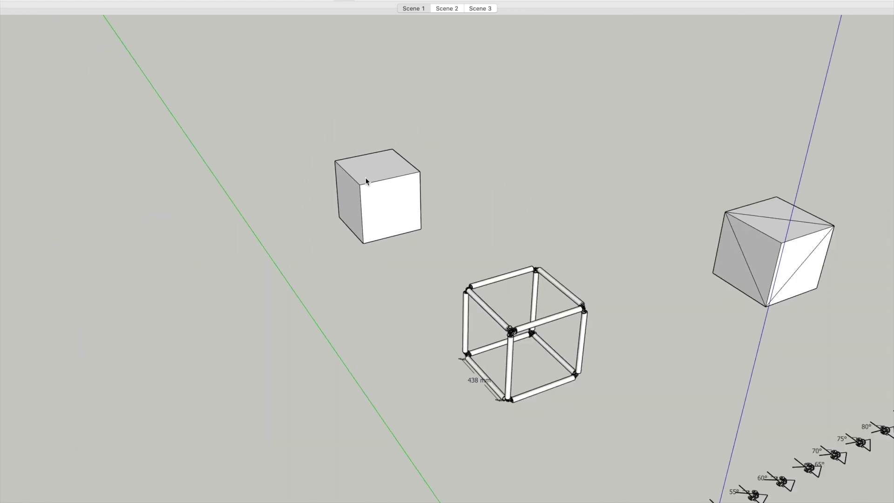
scroll(549, 402, "up", 5)
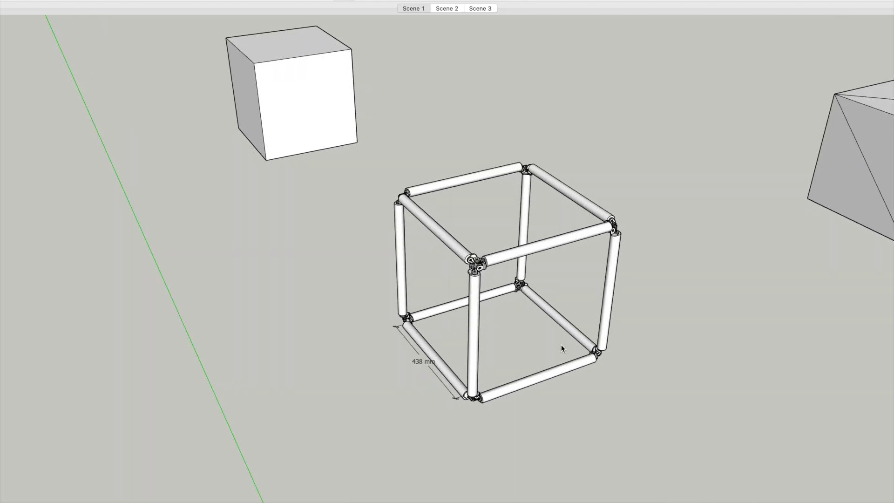
scroll(561, 345, "up", 4)
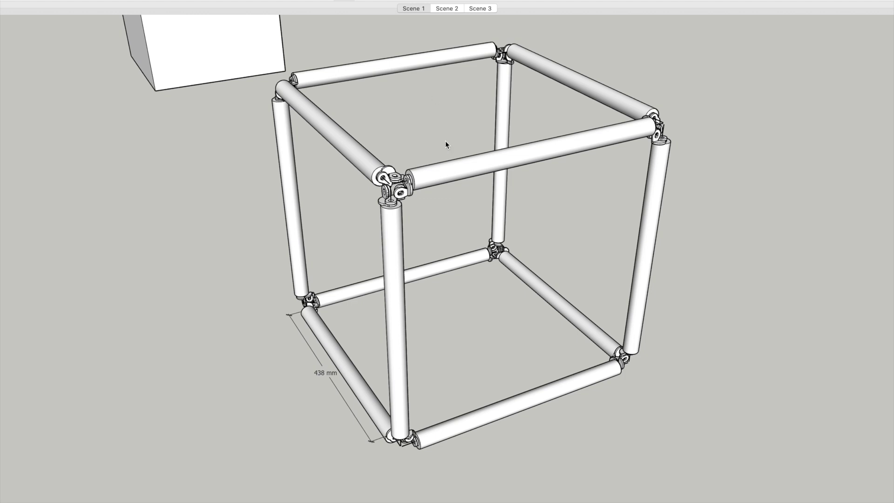
left_click(498, 103)
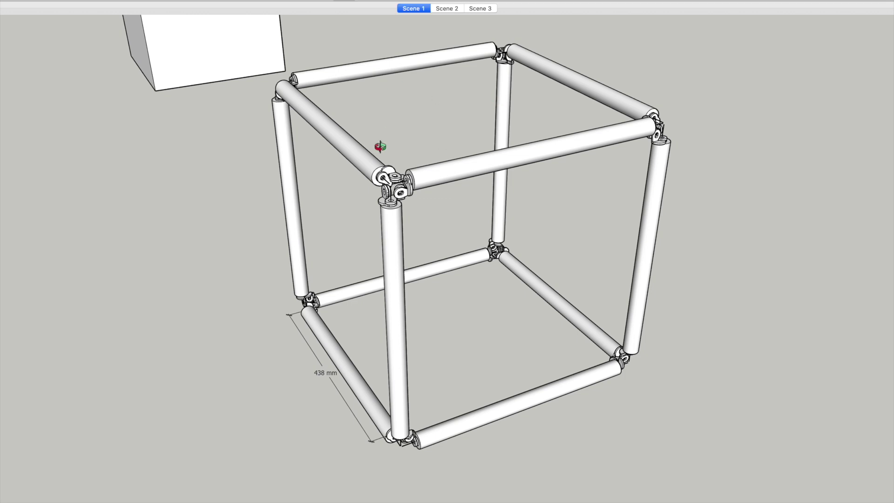
left_click_drag(375, 174, 407, 205)
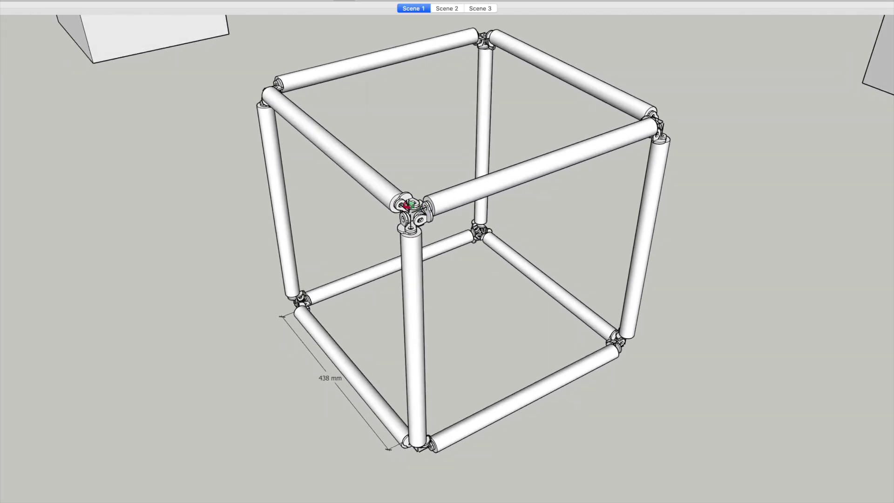
scroll(413, 201, "up", 5)
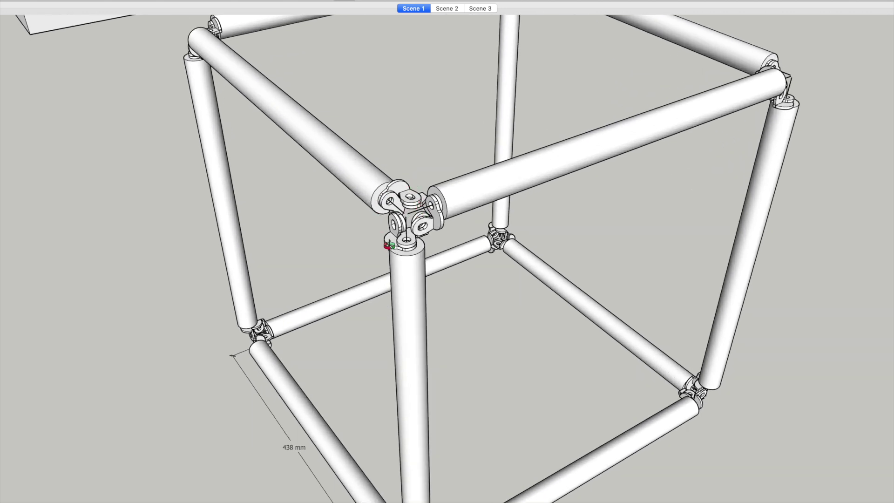
left_click_drag(450, 198, 373, 221)
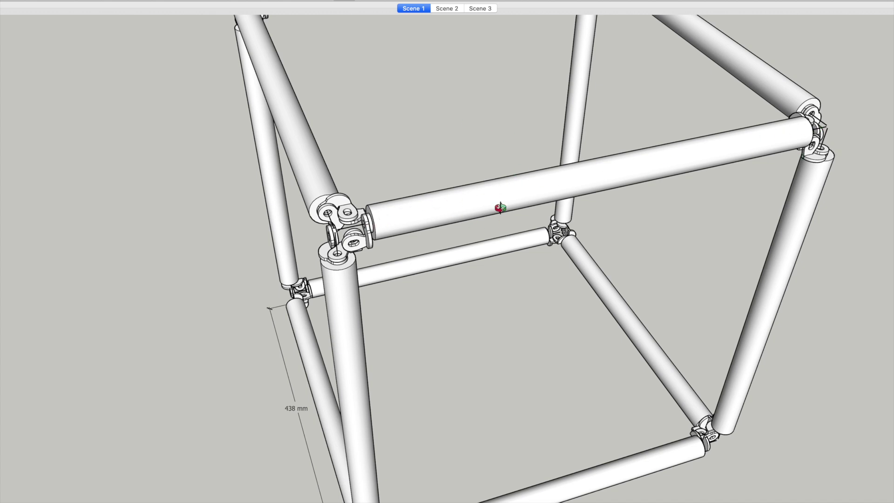
scroll(359, 232, "up", 5)
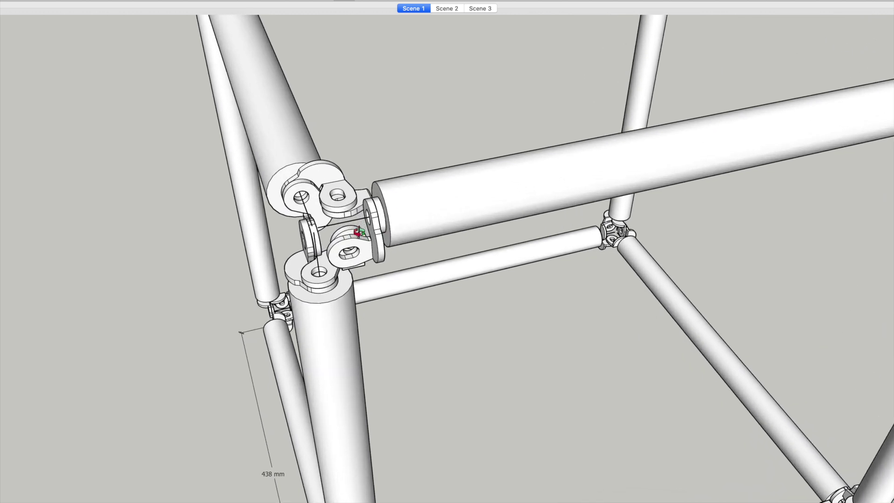
scroll(359, 231, "up", 1)
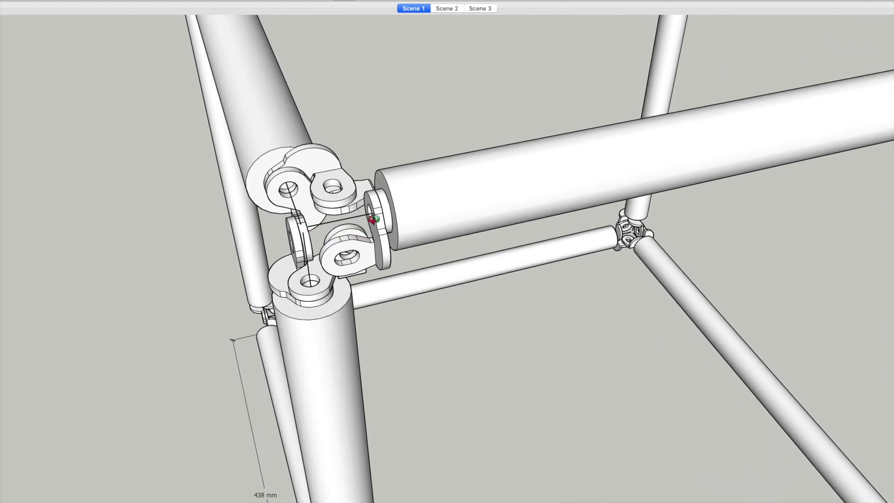
scroll(457, 260, "down", 15)
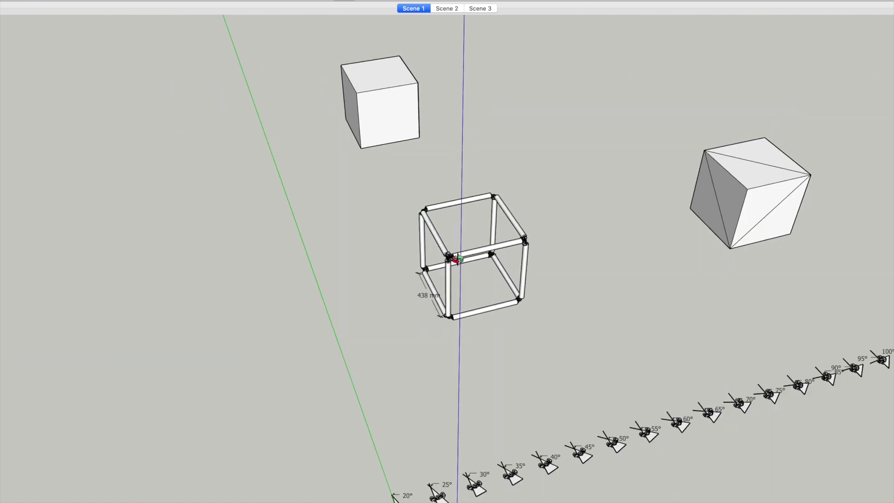
scroll(377, 90, "up", 6)
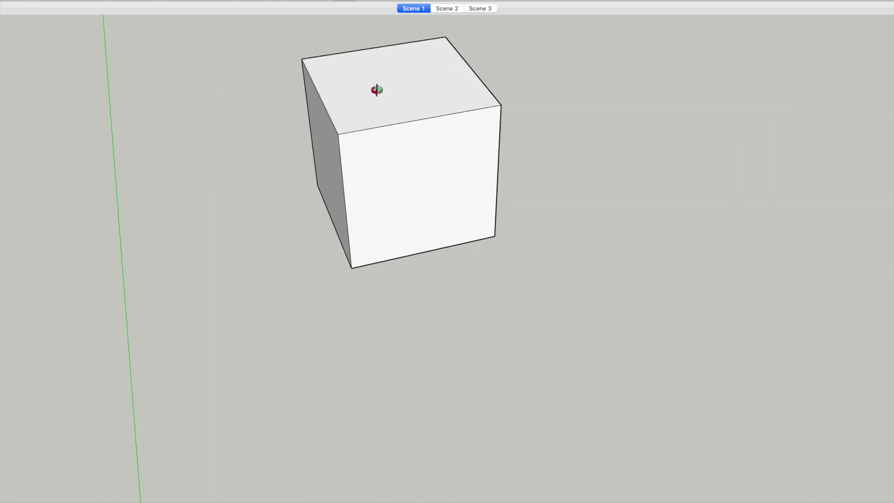
scroll(425, 163, "up", 2)
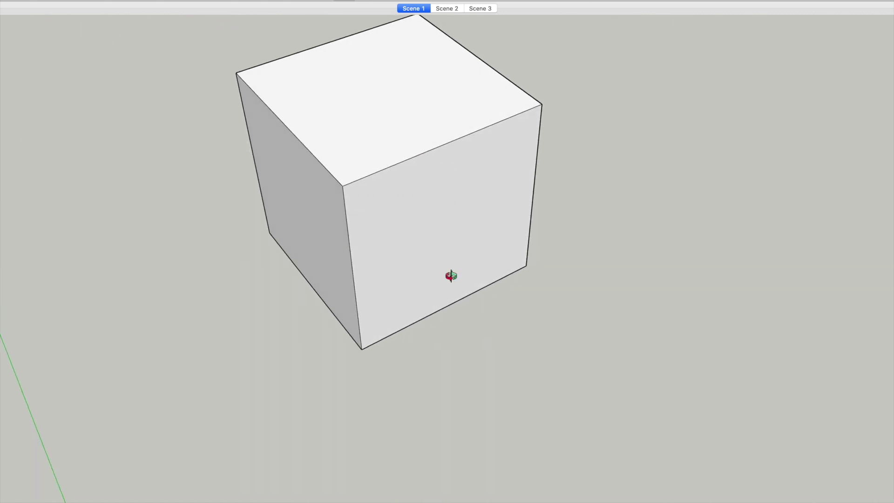
scroll(455, 349, "down", 4)
scroll(446, 299, "up", 4)
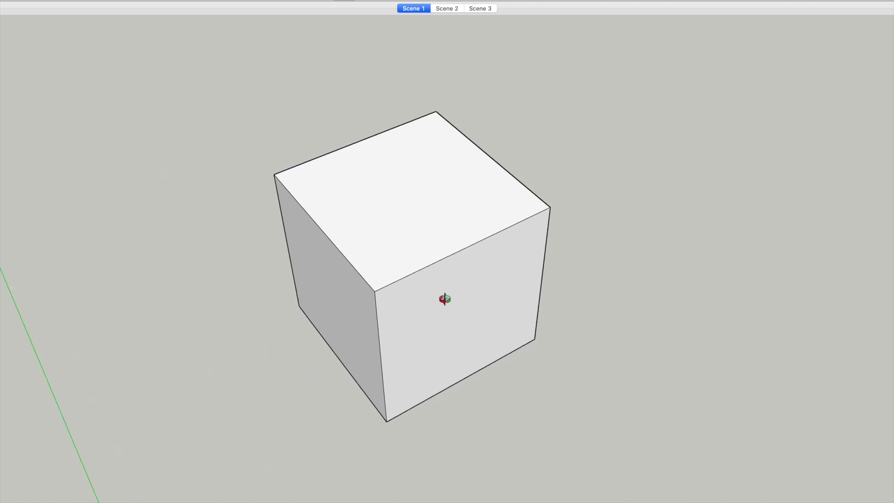
scroll(419, 259, "up", 2)
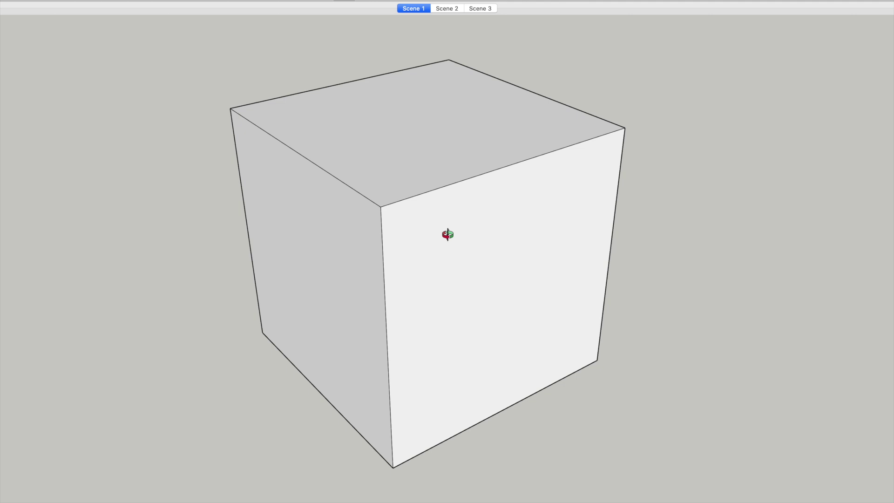
left_click_drag(446, 234, 333, 261)
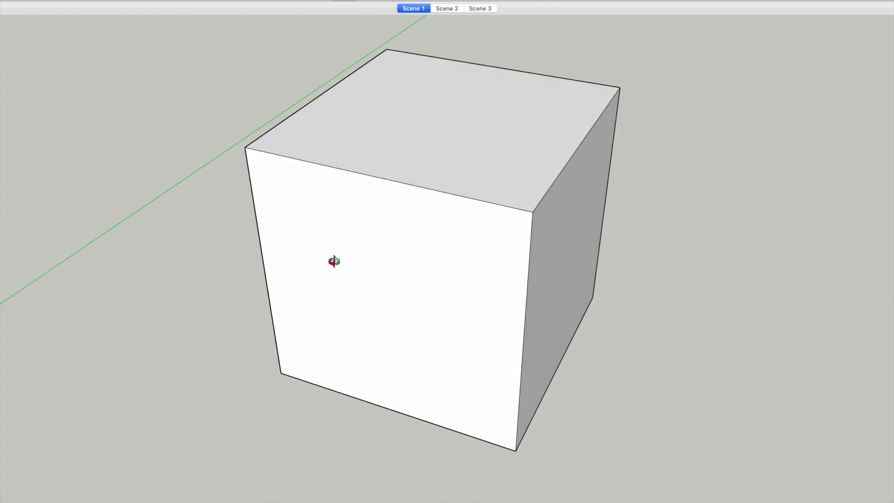
left_click_drag(419, 244, 451, 242)
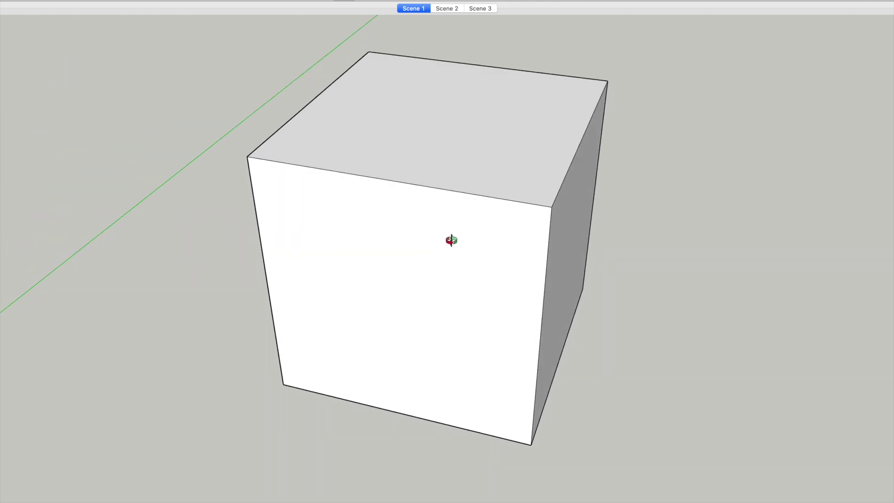
left_click_drag(375, 223, 489, 236)
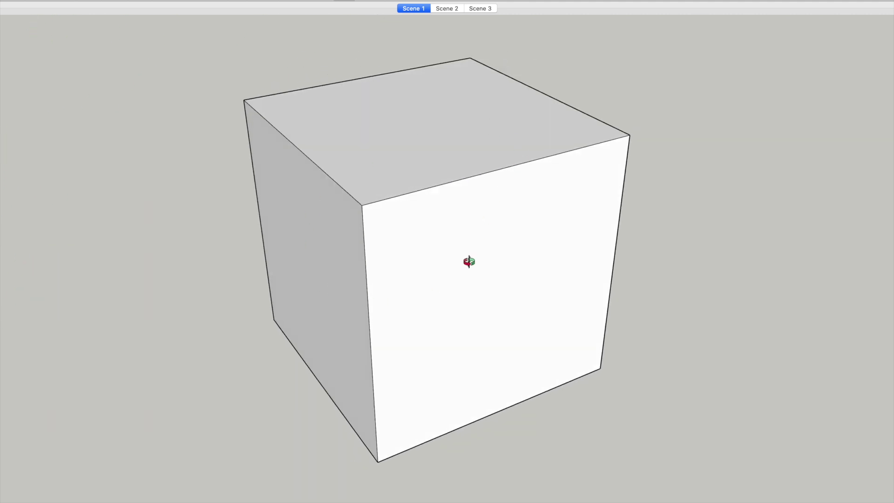
left_click_drag(339, 233, 306, 232)
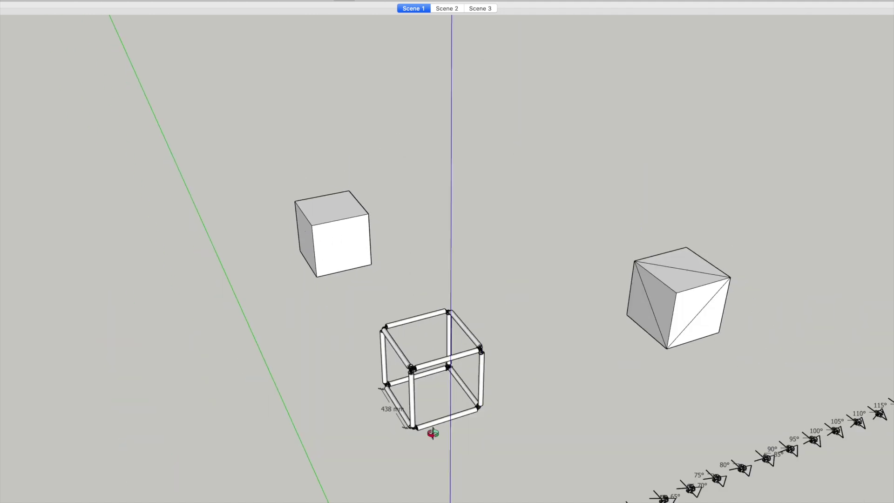
Zoom in on the tube-frame cube's front-top joint, then back out until the whole frame fills the view
scroll(414, 434, "up", 3)
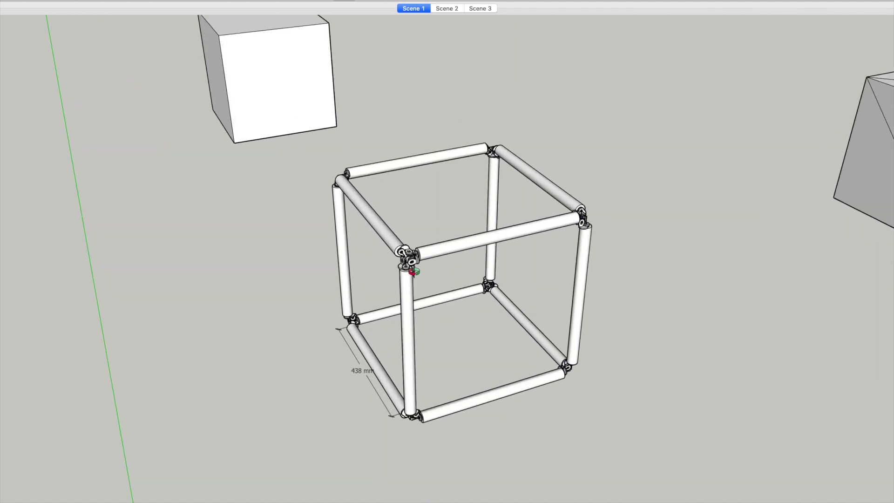
scroll(409, 270, "up", 6)
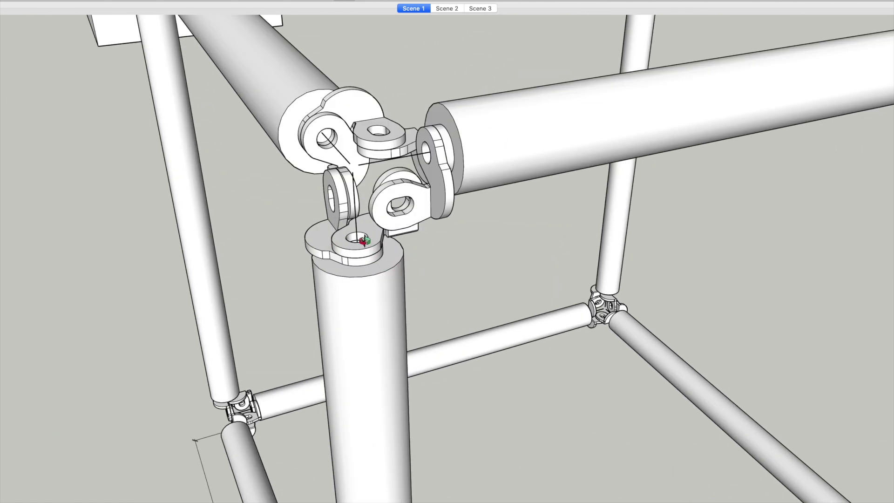
scroll(365, 240, "down", 3)
scroll(403, 188, "down", 2)
scroll(403, 188, "down", 1)
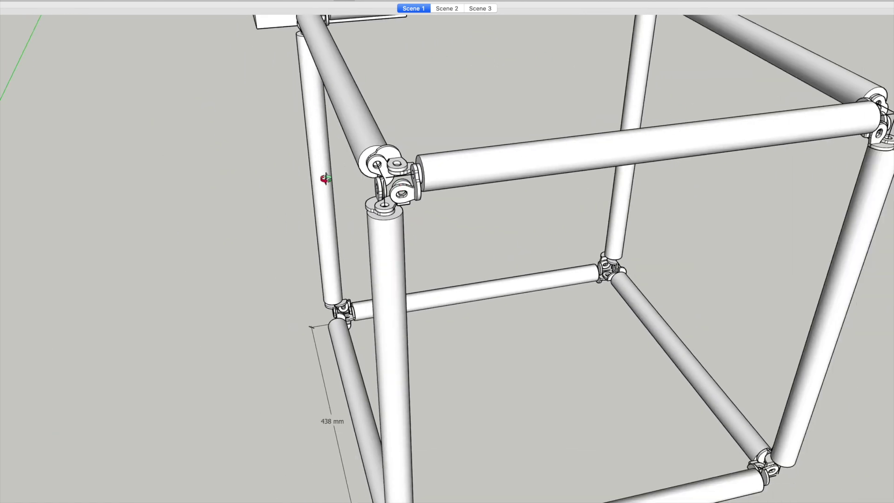
scroll(427, 274, "down", 4)
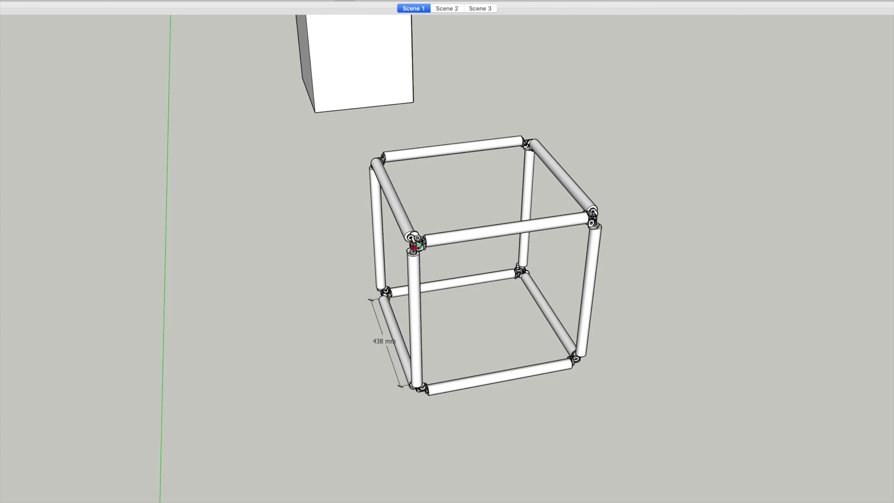
scroll(414, 245, "up", 6)
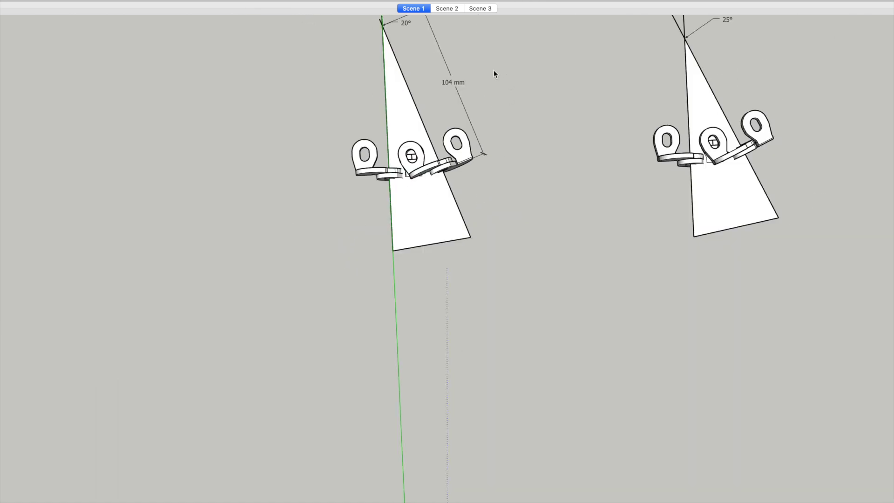
Zoom onto the 90° bracket triangle and its 31 mm dimension, then switch to the WangerFlange offset calculator
scroll(278, 297, "down", 1)
scroll(278, 297, "down", 10)
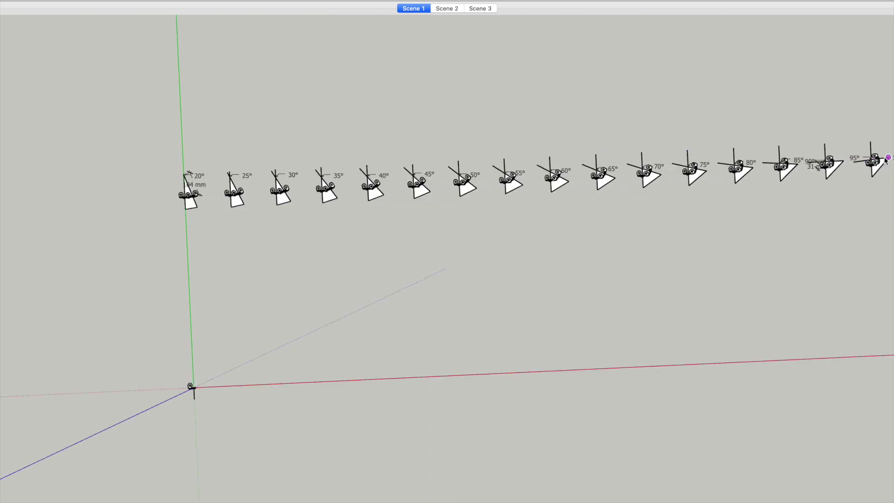
scroll(867, 163, "up", 10)
scroll(186, 258, "up", 4)
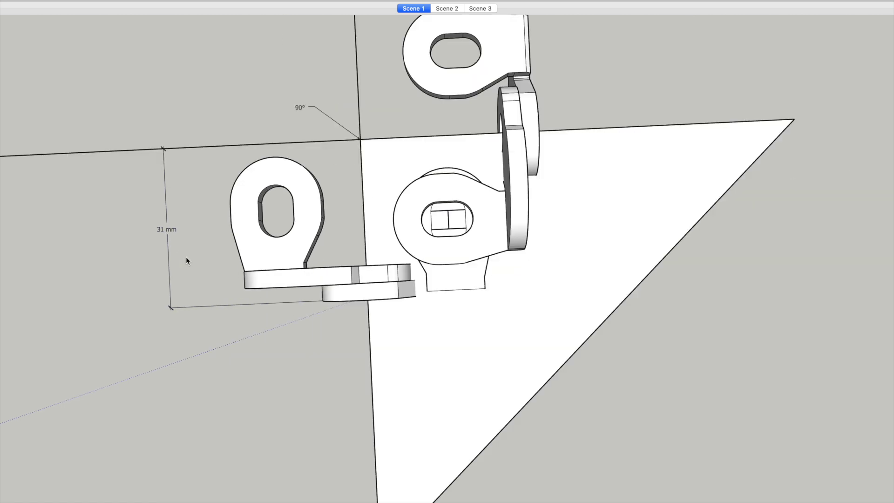
scroll(186, 256, "down", 2)
scroll(638, 156, "down", 1)
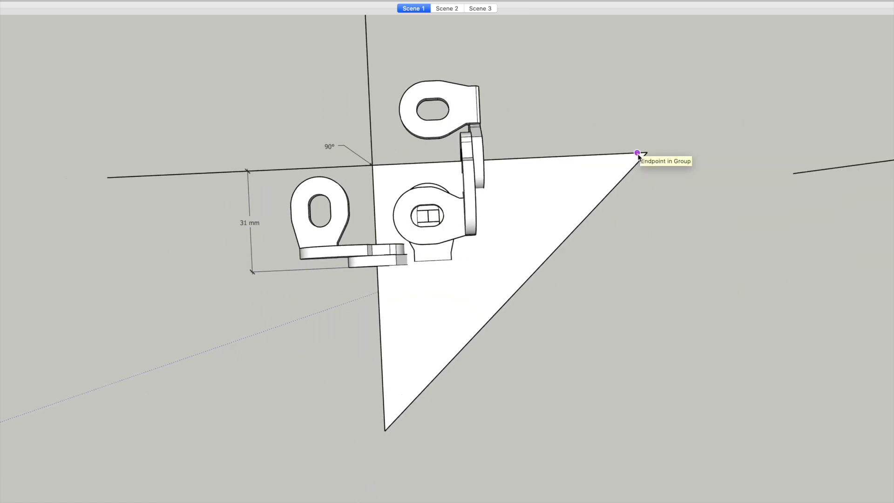
key("super+Tab")
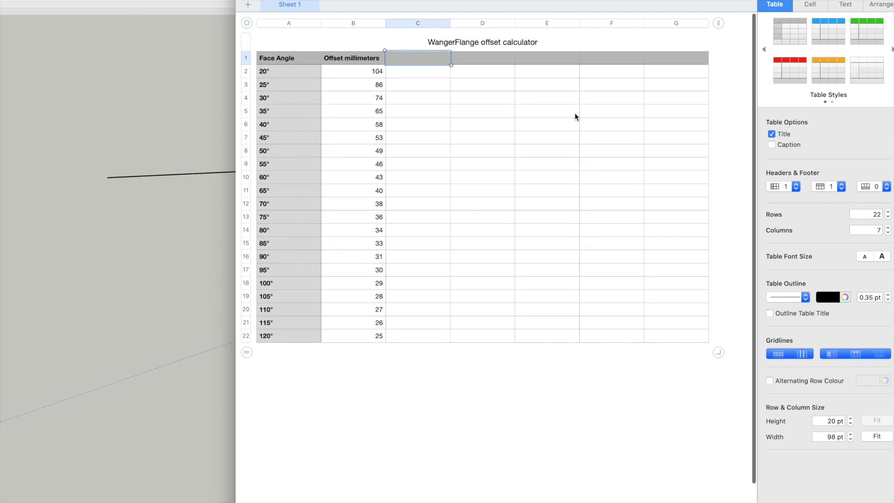
scroll(575, 114, "down", 1)
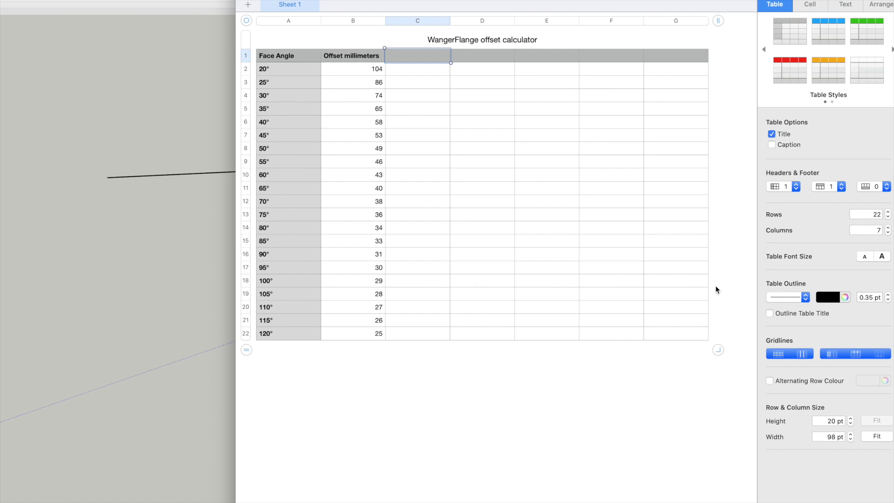
left_click(141, 144)
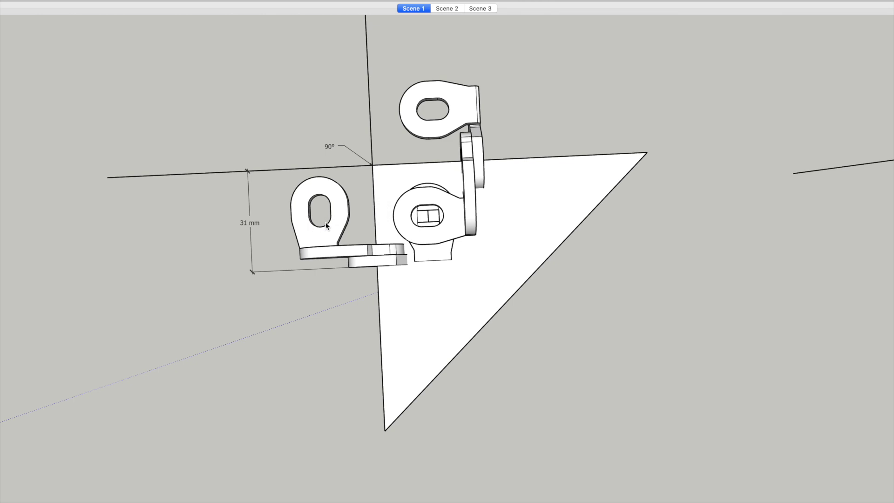
Select the hinged bracket assembly on the 90° triangle and move it slightly to the right
scroll(439, 208, "up", 2)
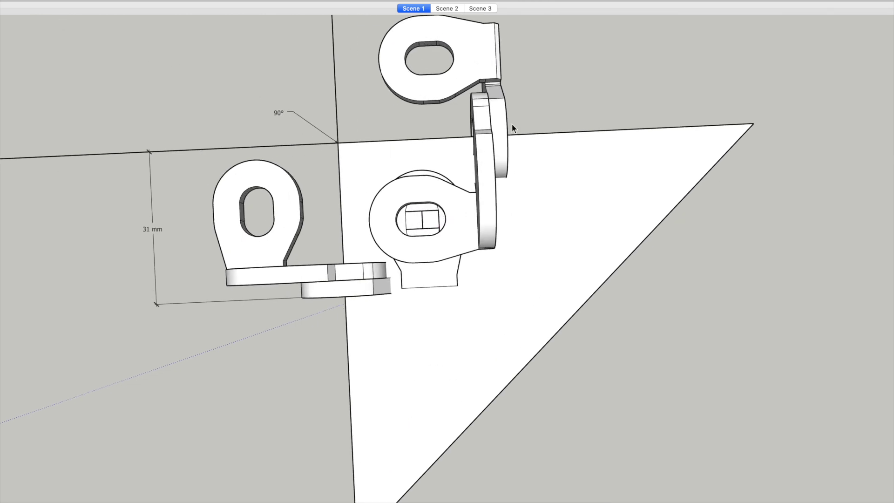
left_click(492, 125)
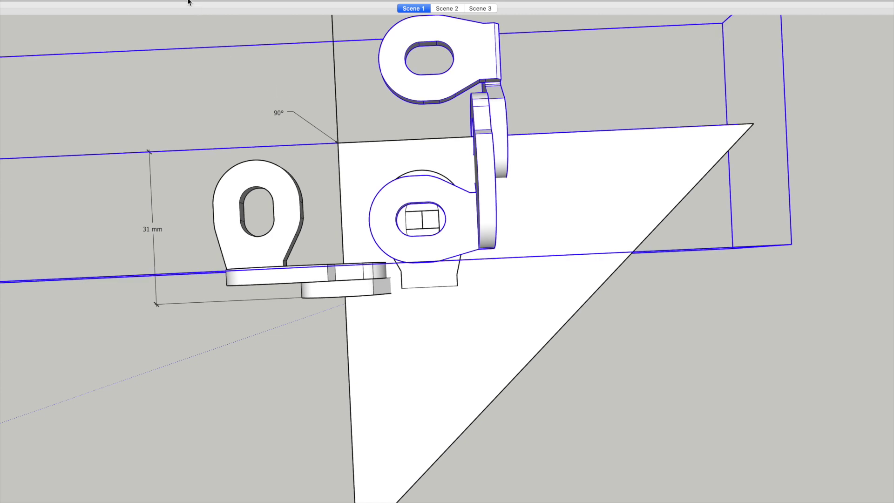
key("m")
left_click(355, 142)
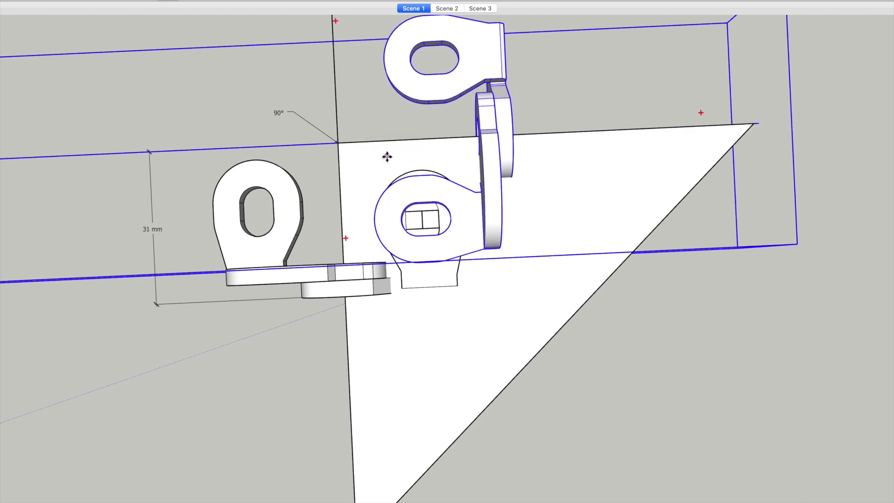
scroll(395, 172, "down", 5)
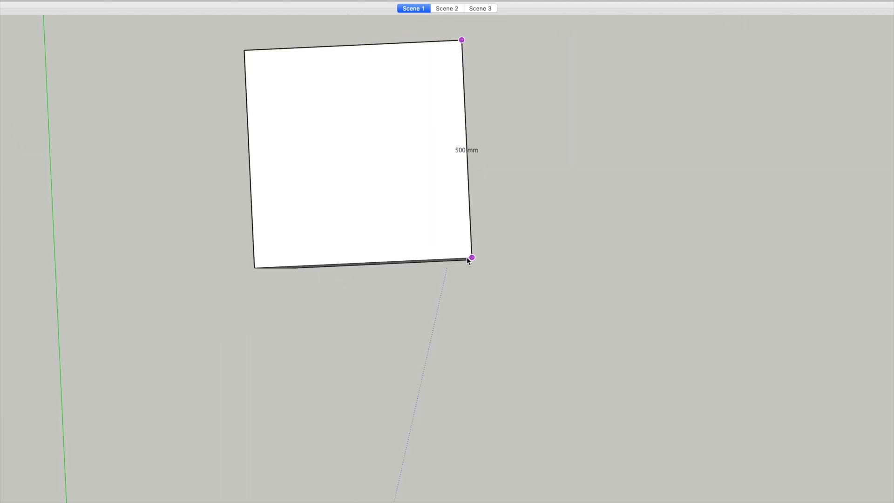
Dimension the white cube's edge as 500 mm
left_click(468, 259)
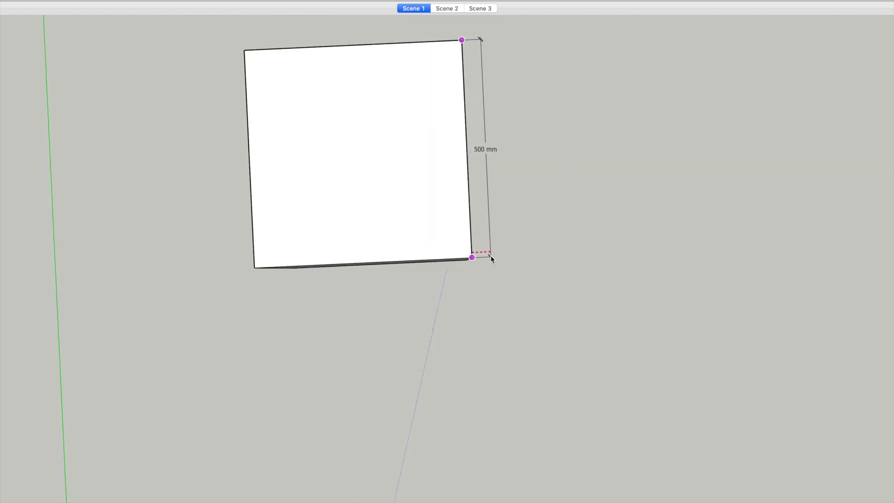
left_click(490, 256)
scroll(536, 88, "down", 3)
scroll(537, 89, "down", 3)
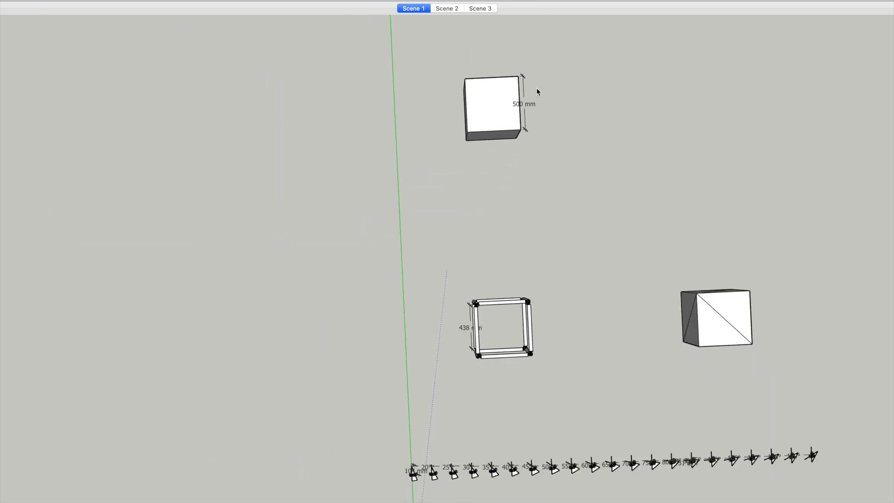
scroll(454, 344, "up", 5)
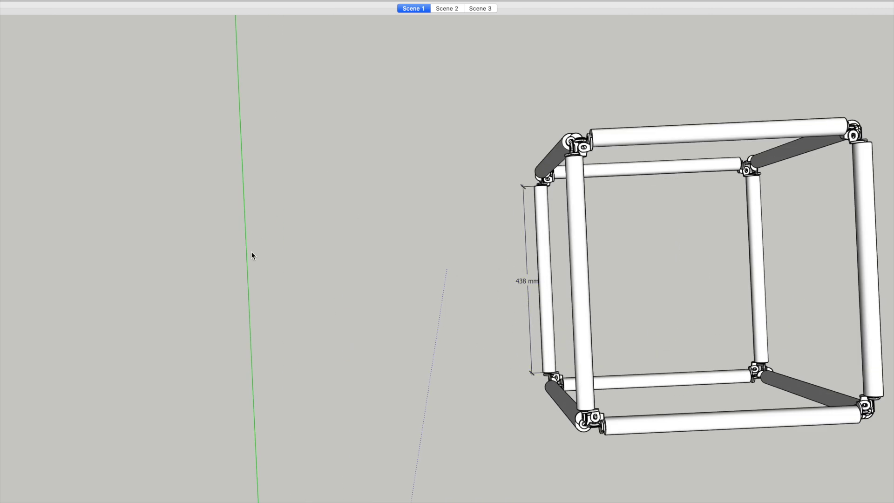
Tilt the top-down view into perspective and orbit around the strut frame and white cube
scroll(251, 253, "down", 2)
scroll(251, 255, "down", 3)
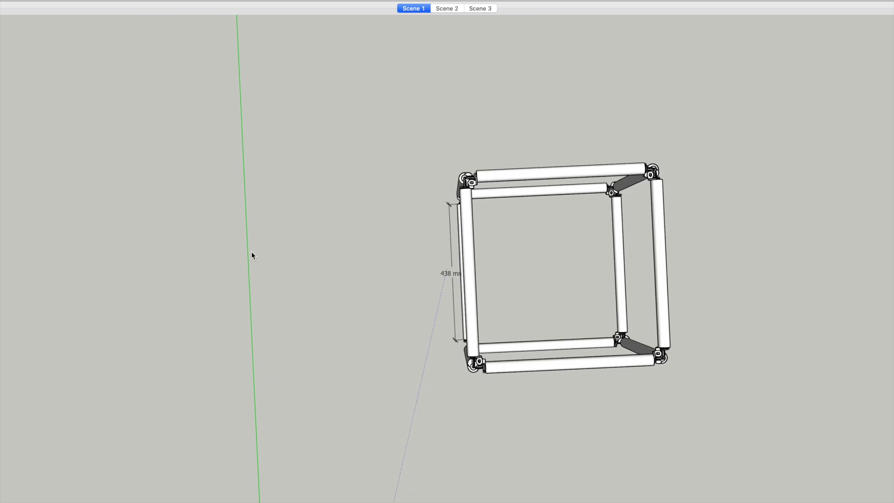
scroll(298, 229, "down", 1)
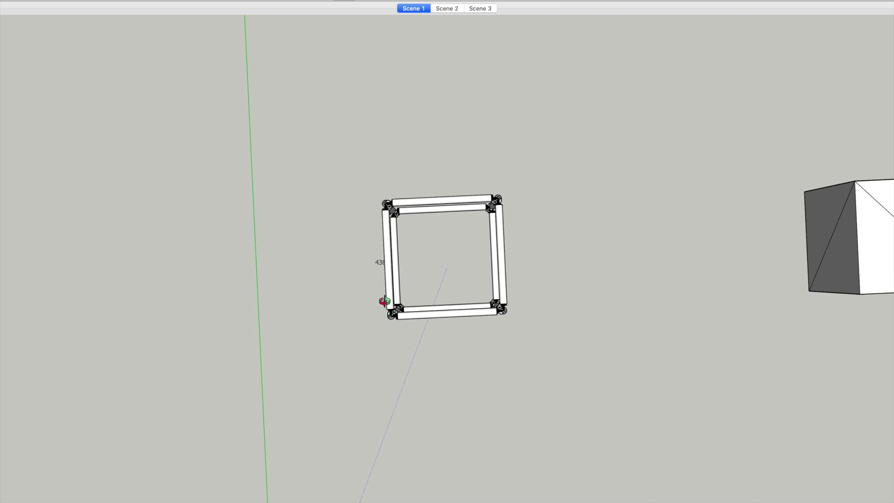
left_click_drag(385, 303, 363, 150)
mouse_move(359, 351)
left_mouse_down()
mouse_move(504, 310)
mouse_move(443, 225)
mouse_move(371, 176)
left_mouse_up()
scroll(419, 223, "up", 3)
mouse_move(422, 196)
left_mouse_down()
mouse_move(466, 176)
mouse_move(377, 214)
left_mouse_up()
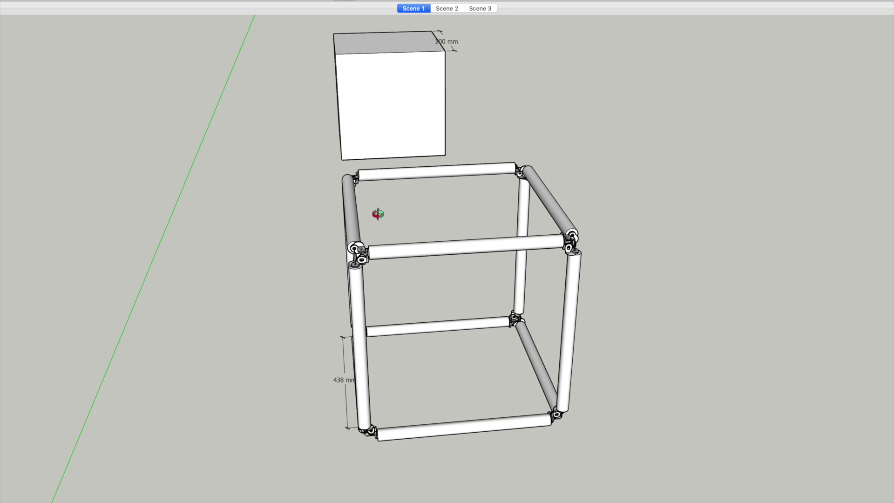
middle_click_drag(391, 218, 250, 215)
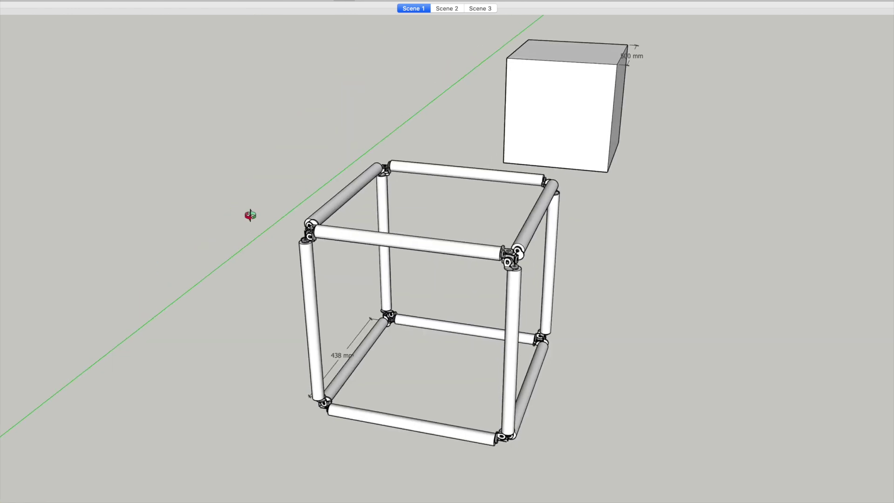
scroll(253, 212, "down", 10)
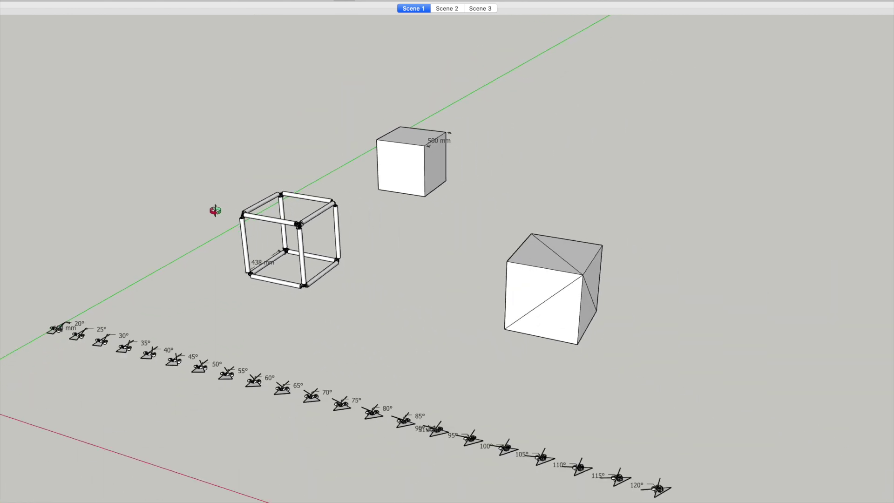
scroll(575, 295, "up", 5)
middle_click_drag(571, 296, 597, 288)
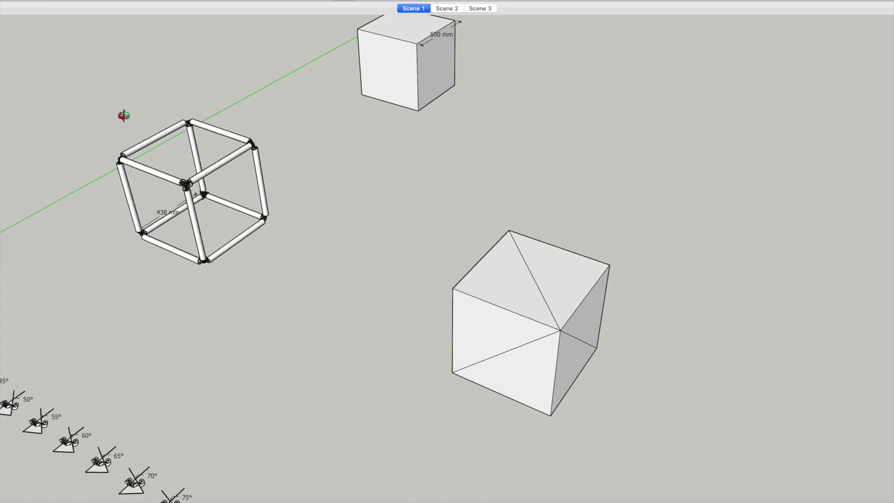
scroll(141, 222, "up", 5)
scroll(141, 222, "up", 2)
mouse_move(152, 223)
middle_mouse_down()
mouse_move(236, 312)
mouse_move(293, 343)
mouse_move(348, 293)
middle_mouse_up()
scroll(347, 293, "down", 4)
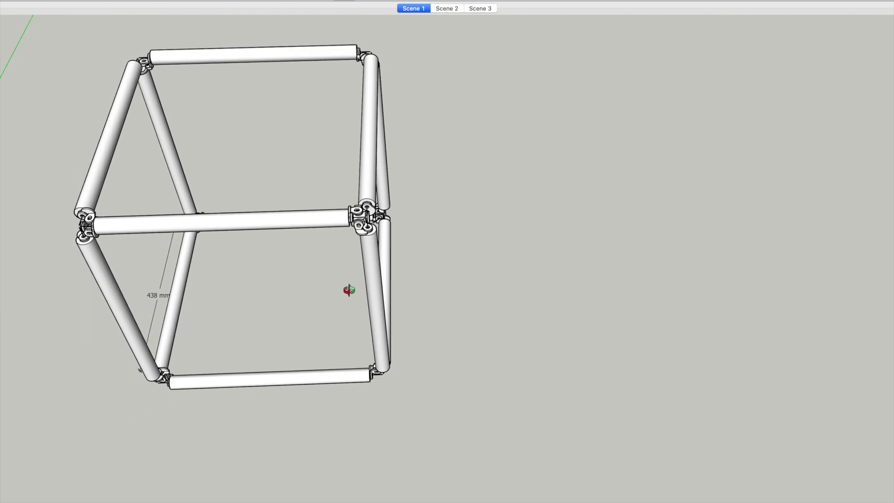
mouse_move(370, 224)
middle_mouse_down()
mouse_move(391, 165)
mouse_move(387, 145)
middle_mouse_up()
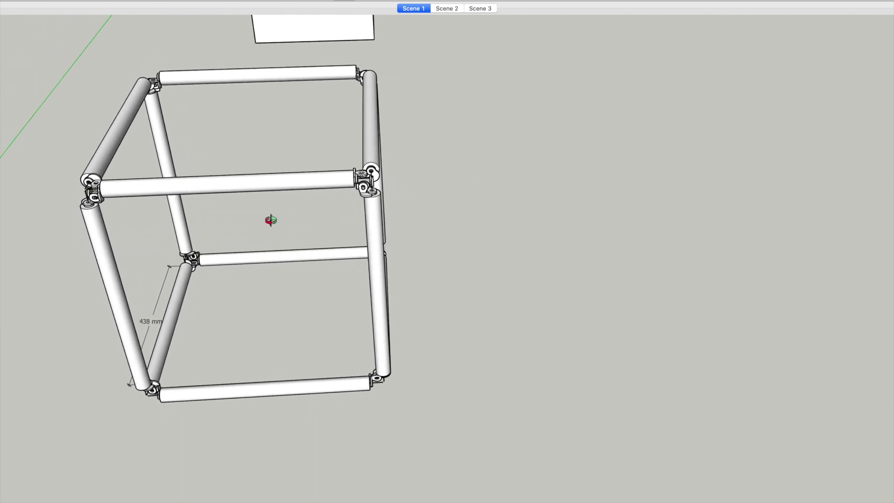
mouse_move(268, 219)
left_mouse_down()
mouse_move(100, 214)
mouse_move(111, 206)
left_mouse_up()
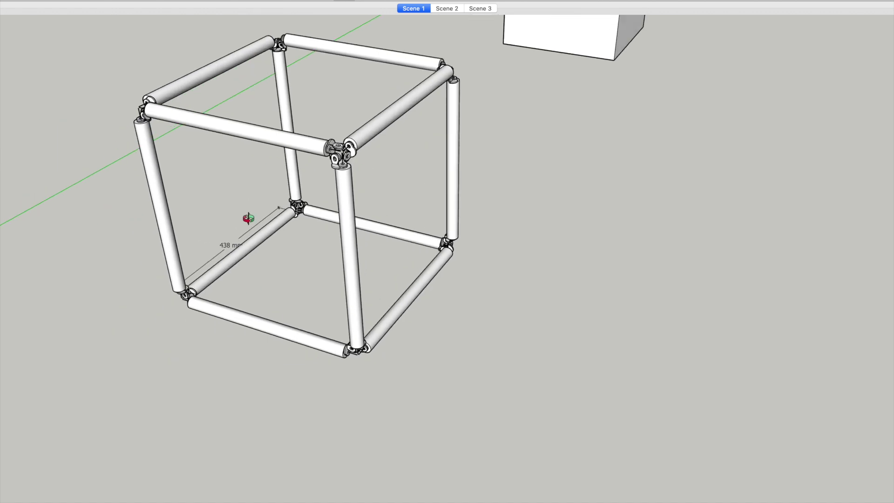
scroll(247, 215, "down", 5)
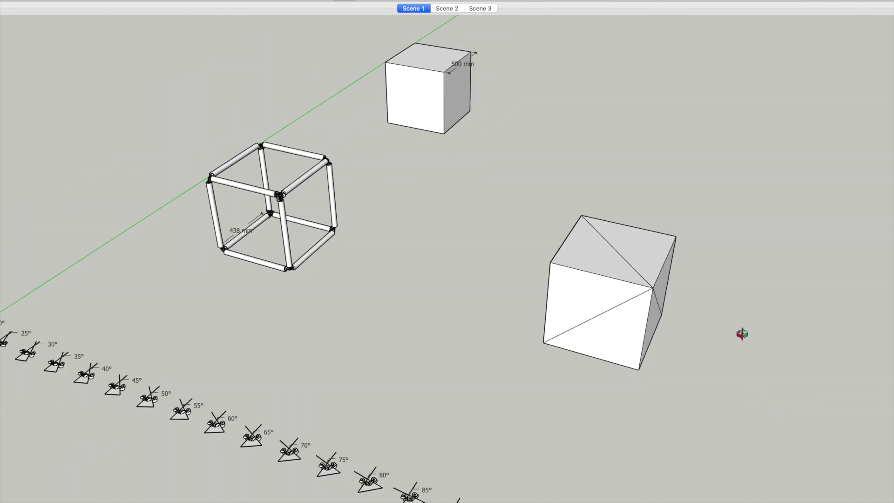
Orbit the triangulated cube to a high, centred view of its top frame and green diagonal tube
scroll(656, 310, "up", 3)
scroll(650, 282, "up", 3)
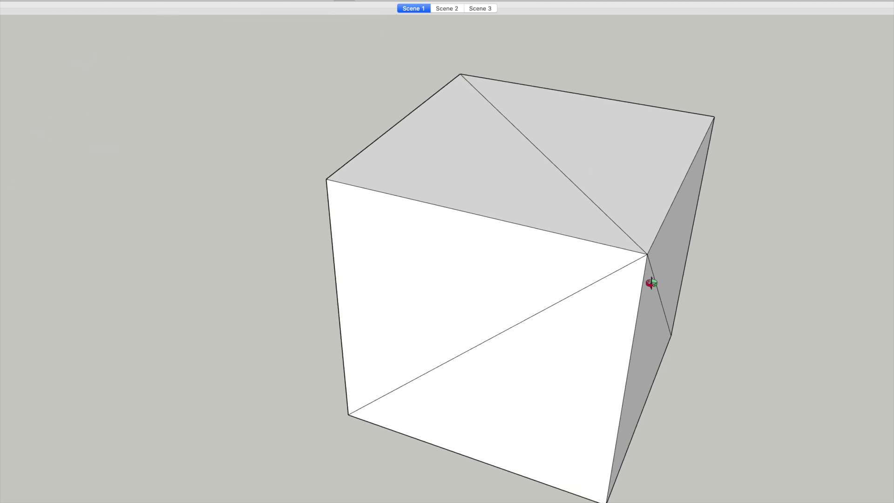
mouse_move(648, 279)
left_mouse_down()
mouse_move(593, 262)
mouse_move(468, 262)
left_mouse_up()
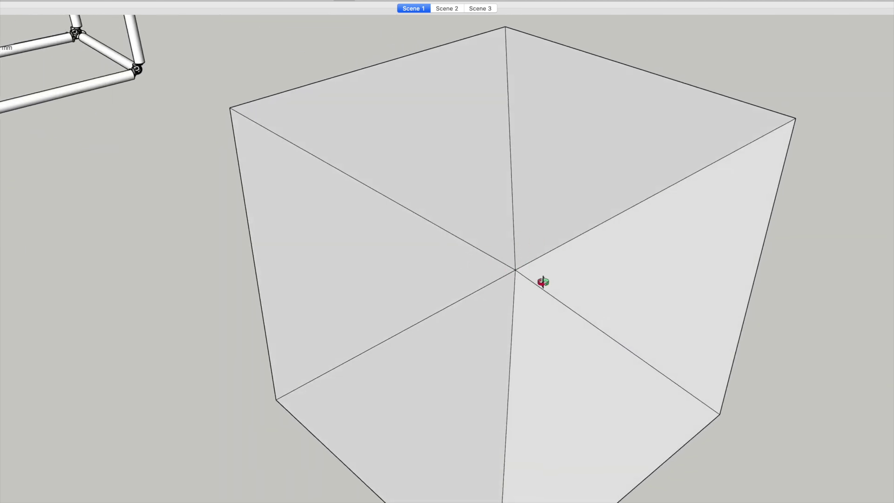
left_click_drag(503, 261, 761, 286)
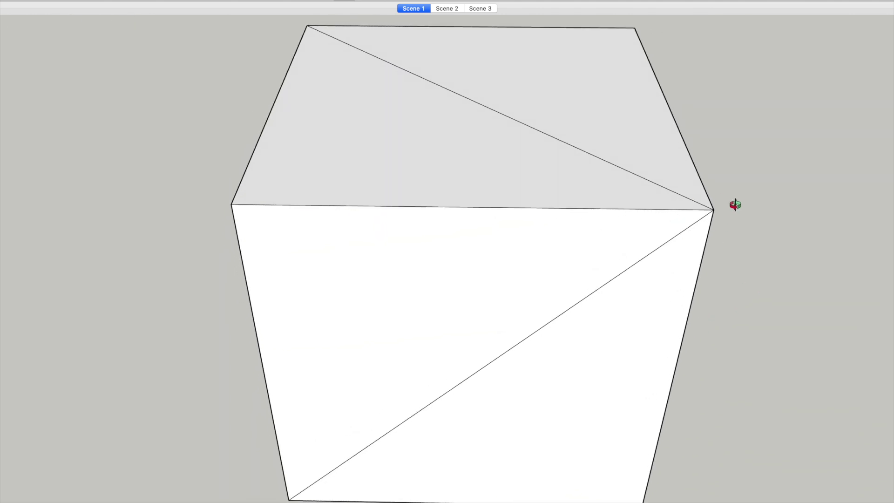
mouse_move(734, 204)
left_mouse_down()
mouse_move(545, 230)
mouse_move(509, 295)
left_mouse_up()
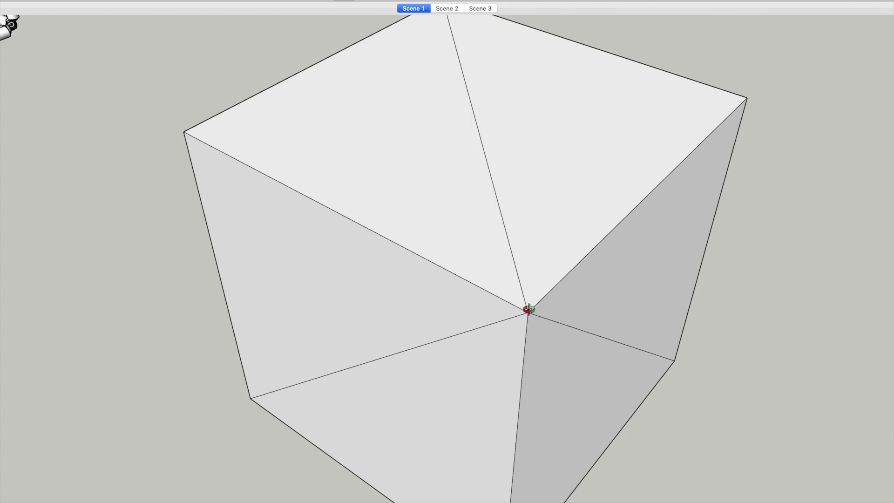
left_click_drag(441, 245, 334, 313)
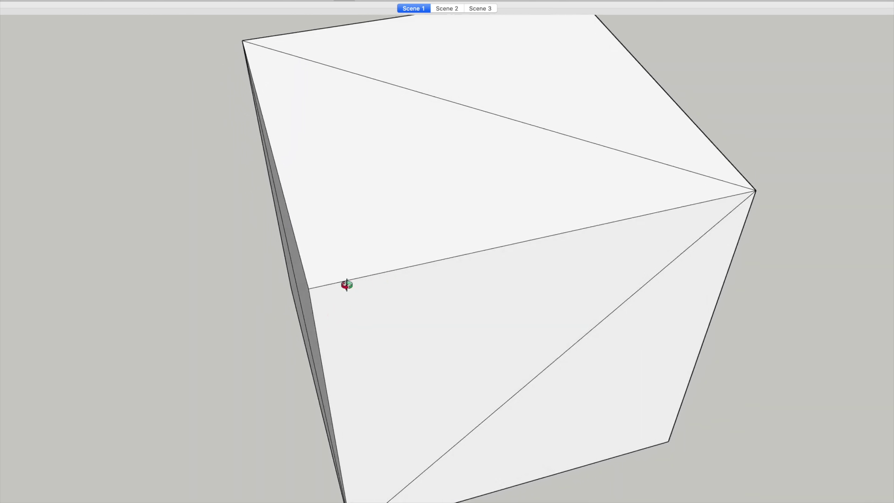
left_click_drag(372, 72, 507, 264)
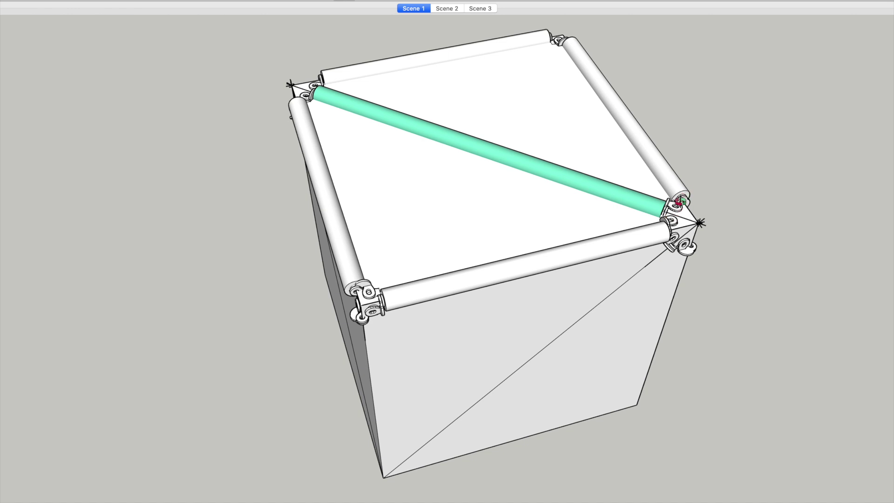
Zoom and orbit around the right corner joint until the green tube along the top shows
scroll(681, 204, "up", 5)
mouse_move(692, 219)
left_mouse_down()
mouse_move(543, 243)
mouse_move(477, 244)
left_mouse_up()
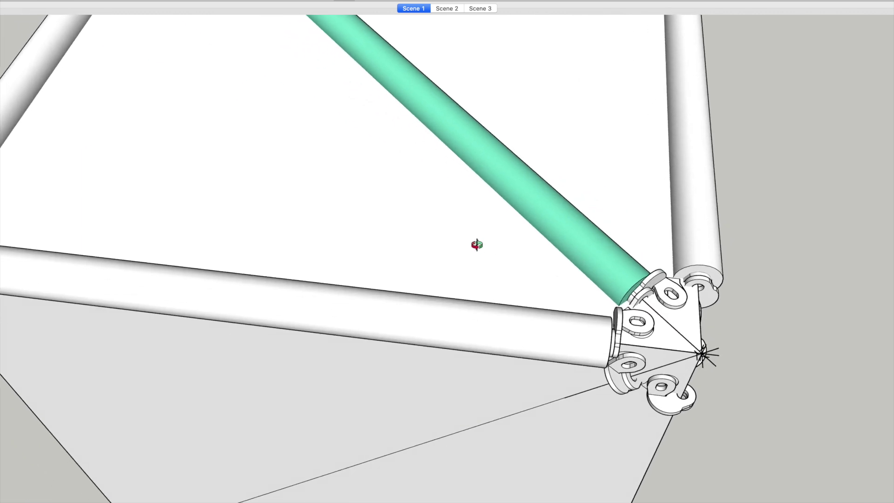
left_click_drag(450, 274, 423, 274)
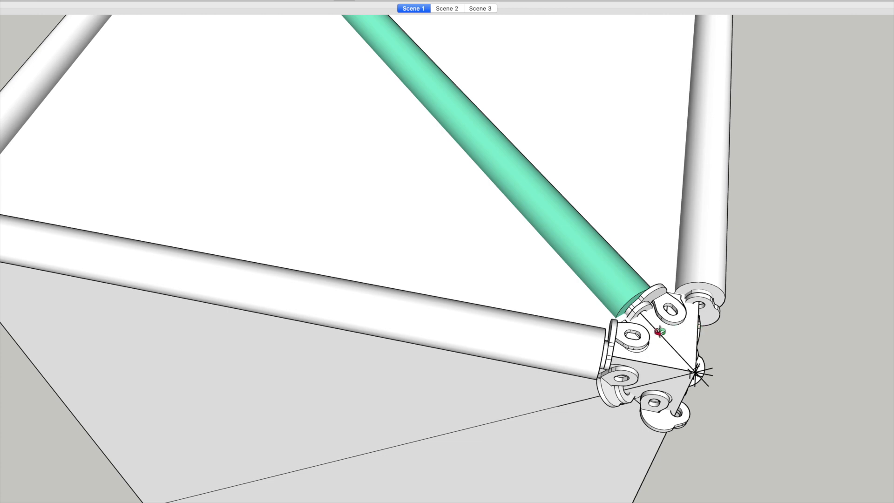
scroll(632, 311, "down", 6)
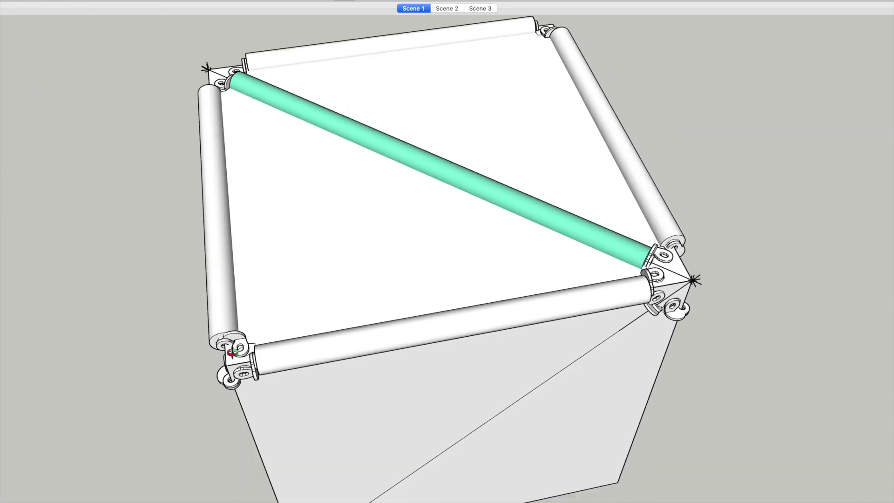
scroll(235, 359, "up", 5)
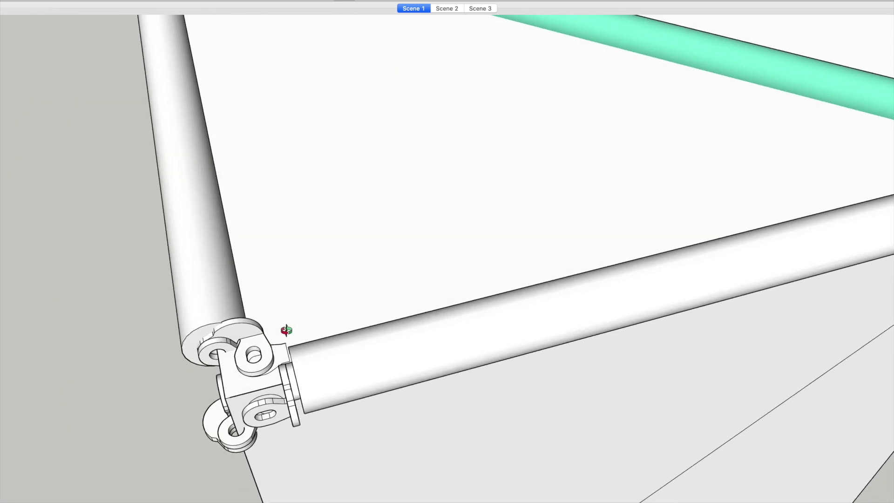
scroll(287, 330, "down", 2)
left_click_drag(413, 219, 455, 158)
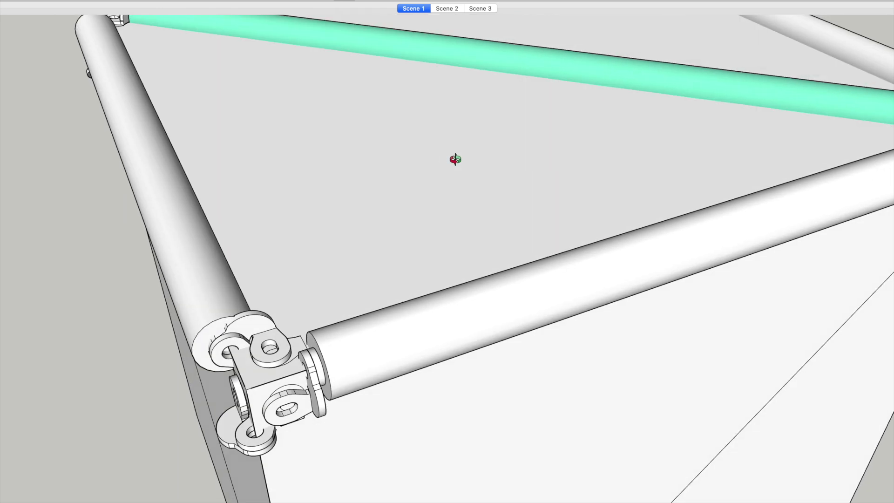
scroll(455, 159, "up", 2)
scroll(456, 159, "down", 1)
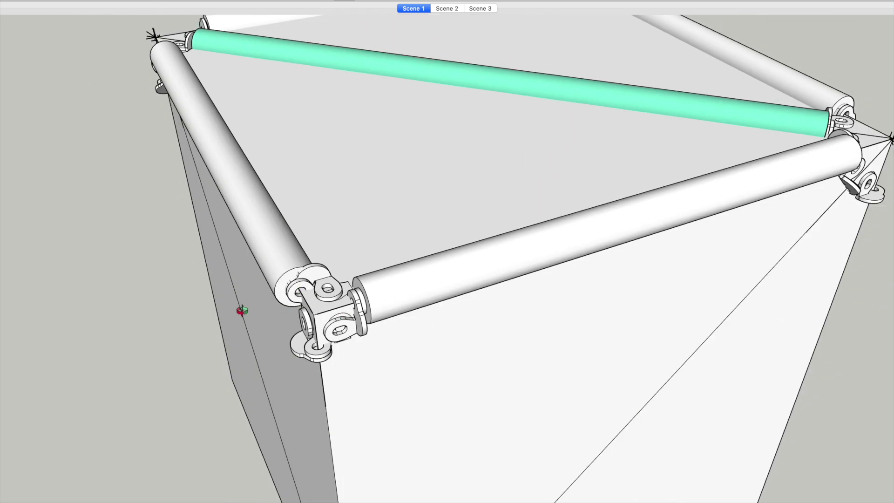
scroll(349, 310, "up", 3)
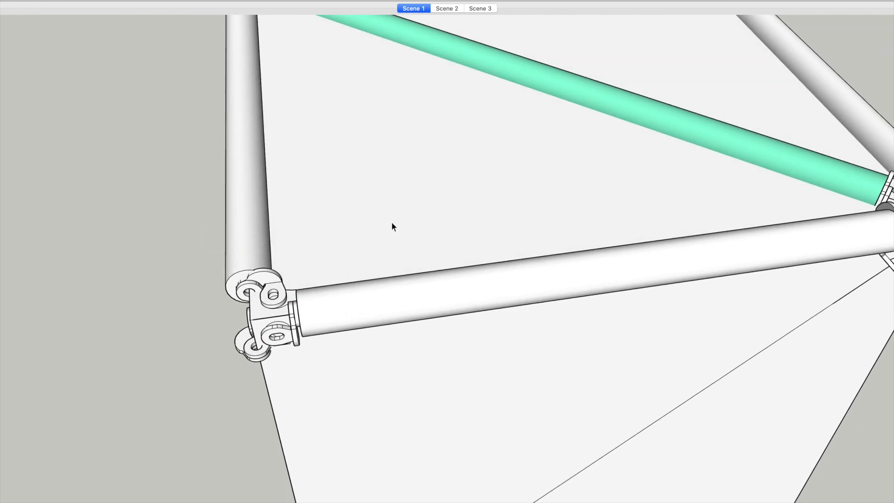
Select the front horizontal strut tube and zoom onto its joint
left_click(380, 291)
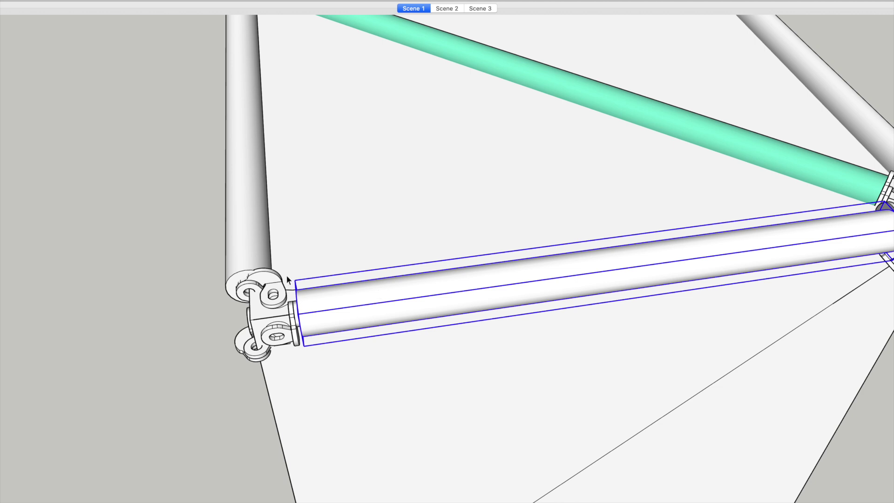
scroll(279, 171, "down", 5)
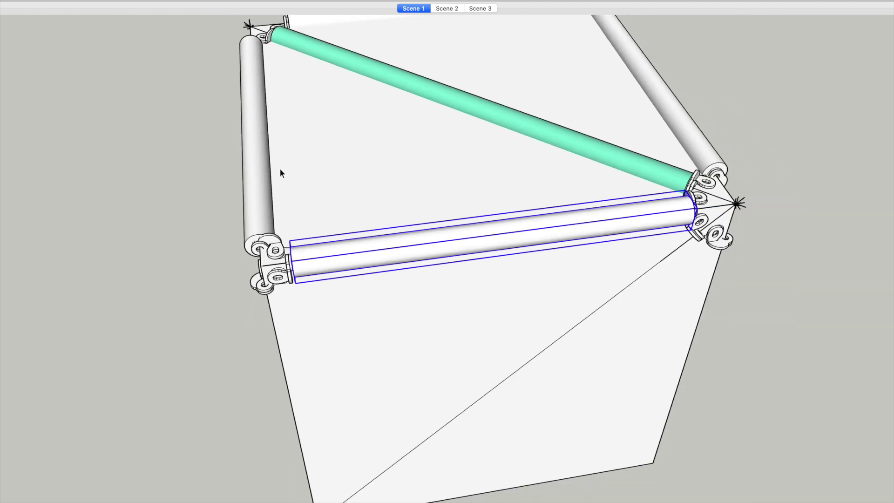
scroll(641, 212, "up", 5)
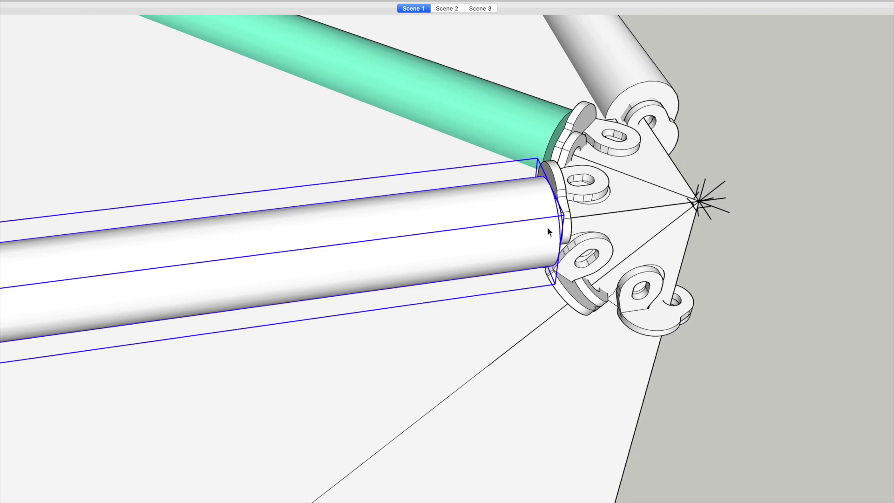
scroll(530, 211, "down", 3)
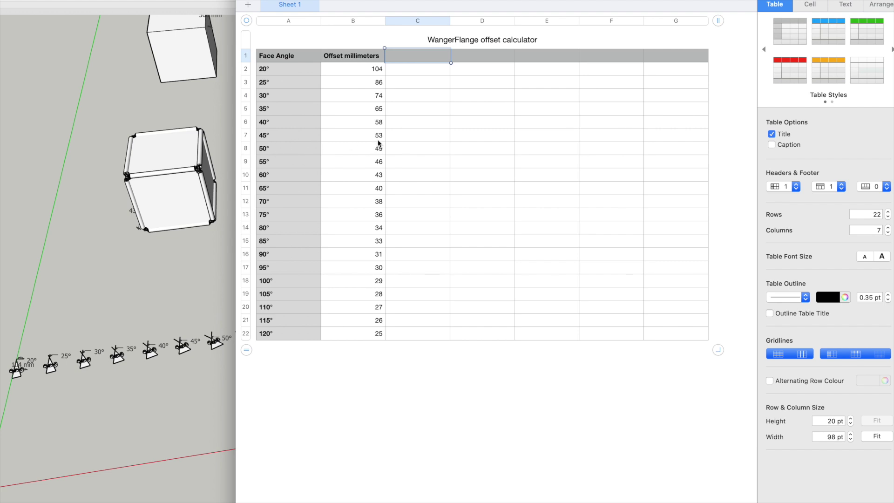
scroll(380, 142, "down", 1)
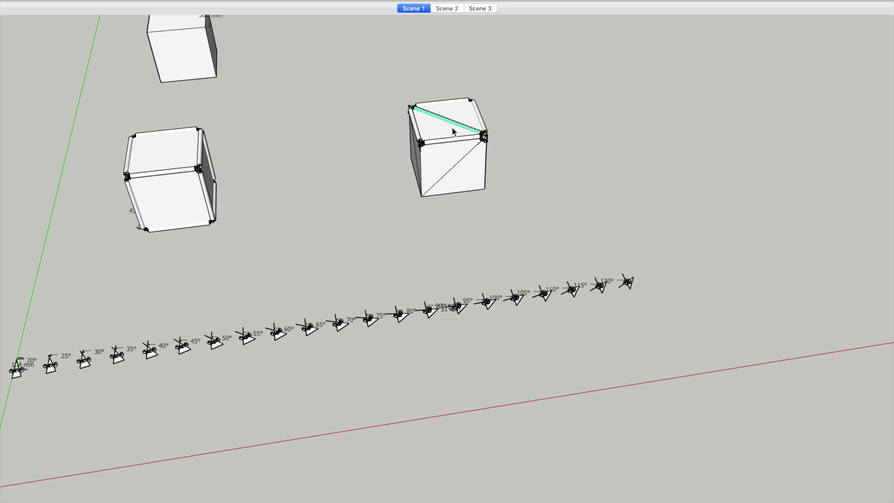
Zoom onto the cube and orbit to see the front top strut's end at its corner joint from another side
scroll(447, 132, "up", 5)
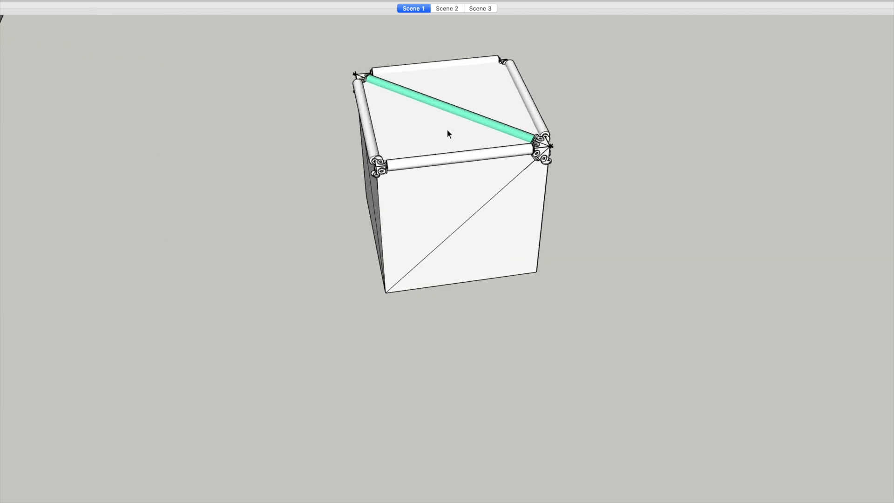
scroll(448, 132, "up", 5)
scroll(448, 132, "up", 1)
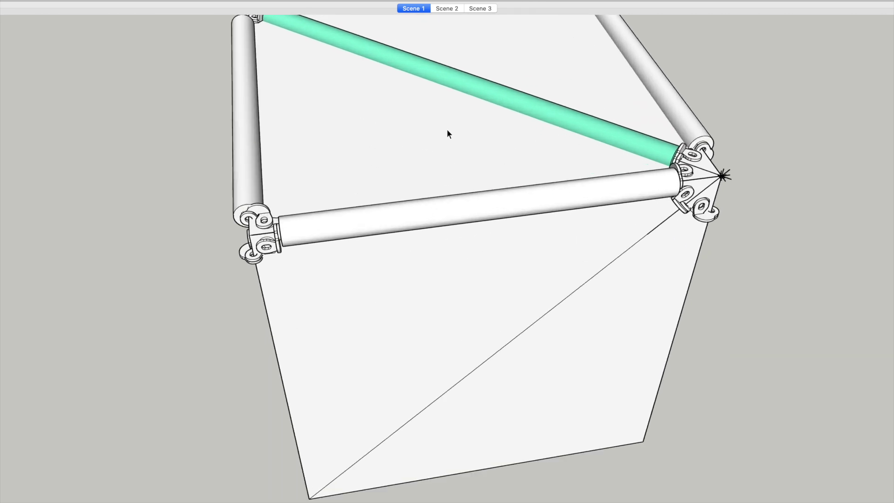
scroll(723, 176, "up", 5)
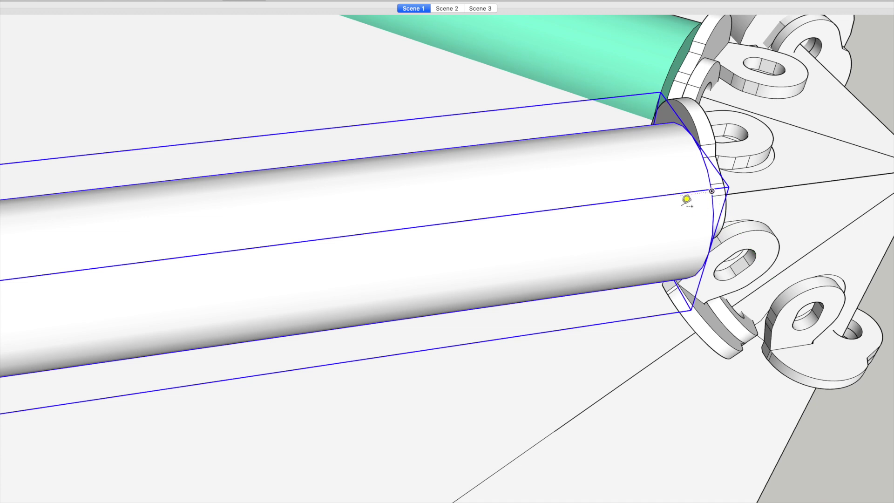
scroll(686, 200, "down", 10)
scroll(687, 200, "down", 8)
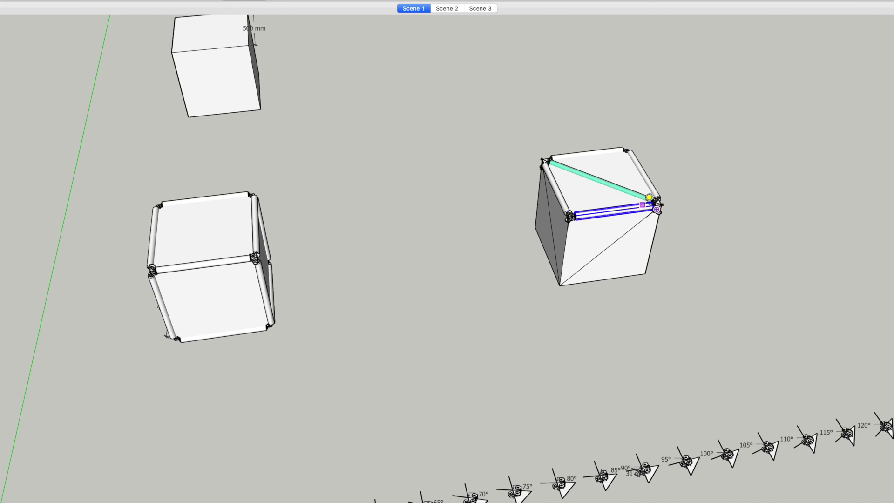
scroll(653, 201, "up", 6)
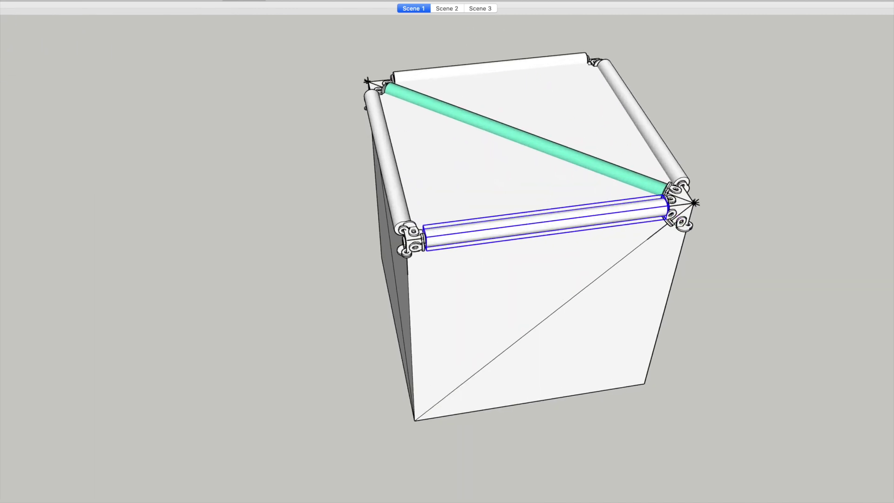
mouse_move(461, 134)
middle_mouse_down()
mouse_move(594, 267)
mouse_move(640, 182)
middle_mouse_up()
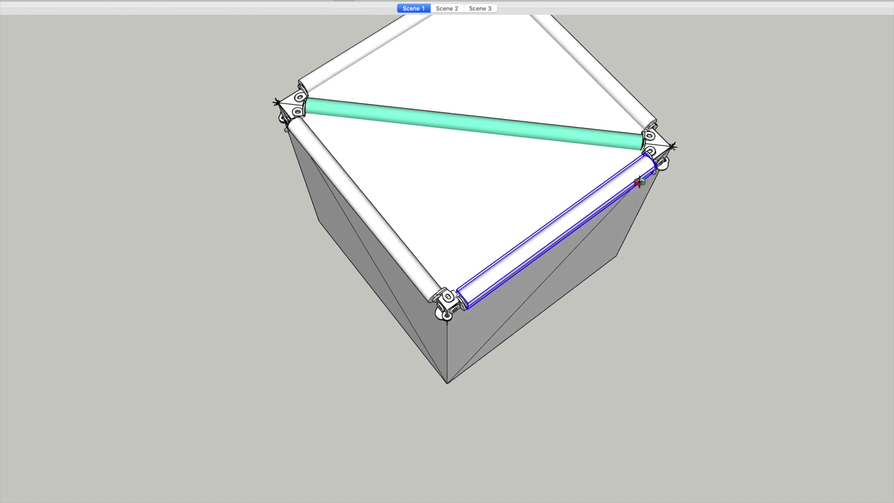
scroll(654, 145, "up", 5)
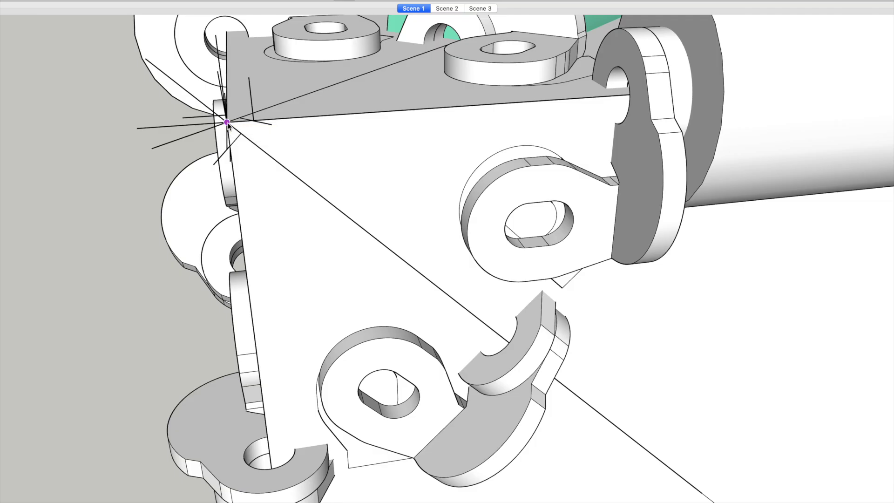
scroll(274, 146, "down", 10)
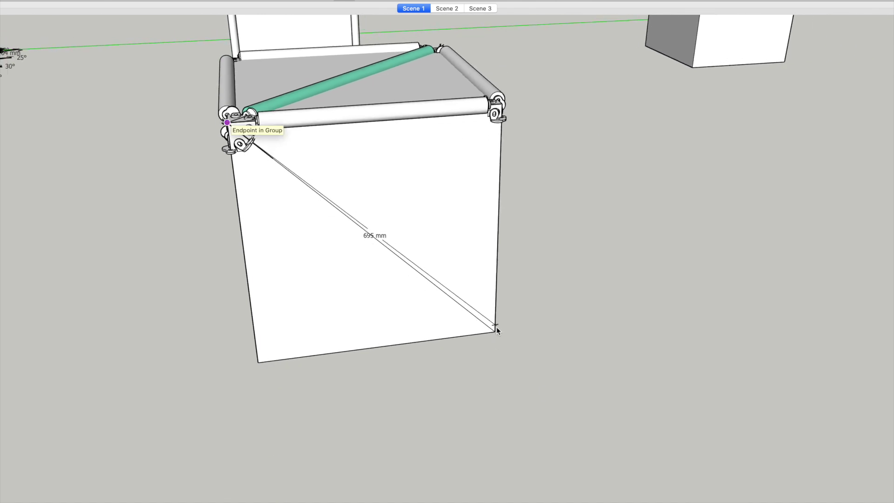
left_click(495, 331)
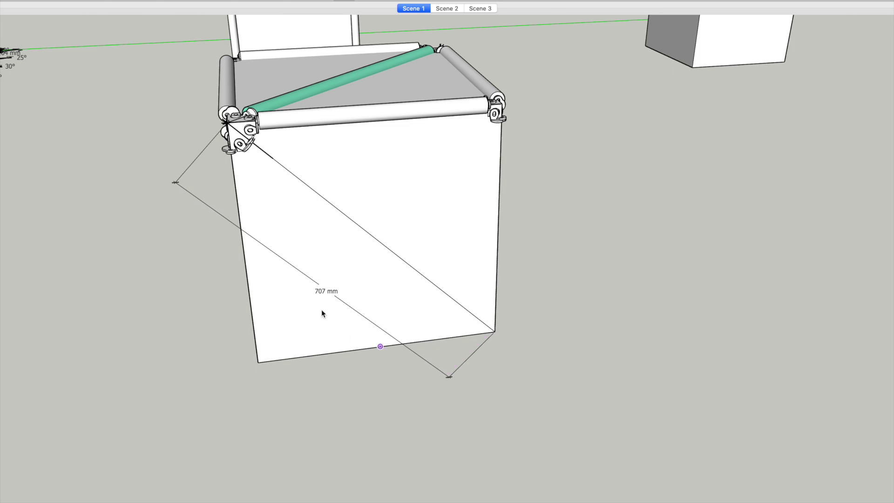
key("m")
scroll(386, 190, "down", 5)
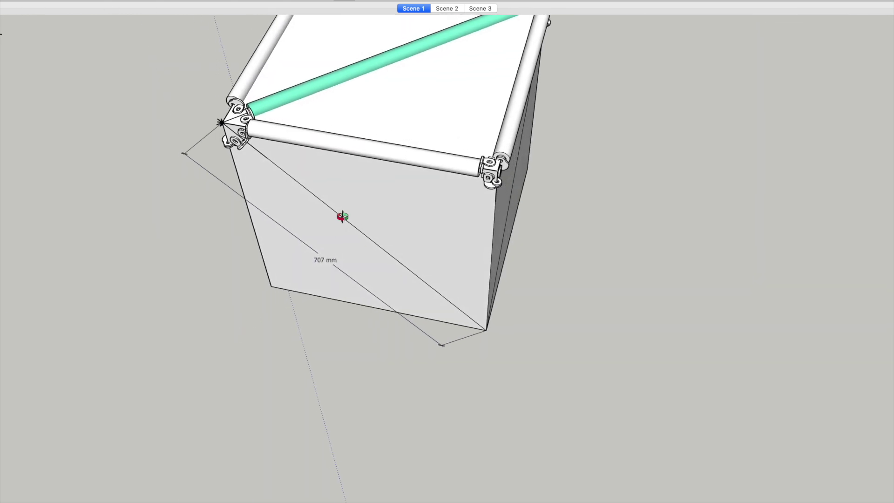
scroll(404, 96, "up", 3)
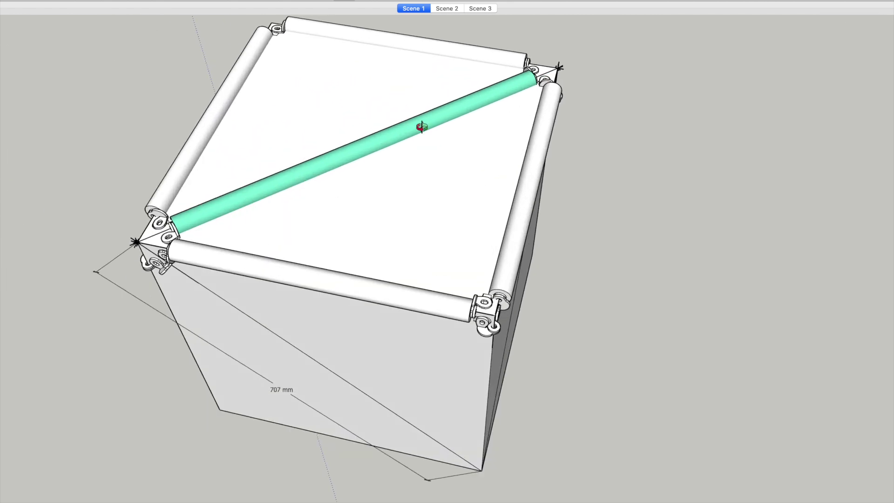
middle_click_drag(419, 128, 382, 173)
scroll(605, 69, "up", 5)
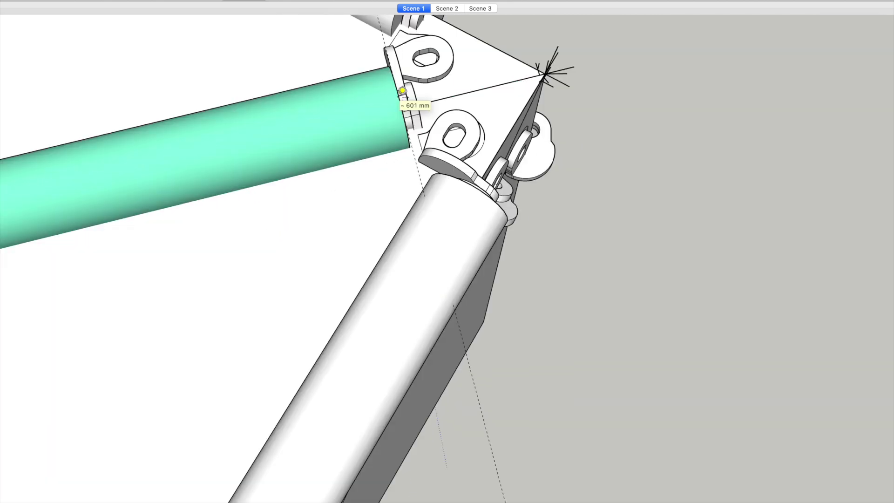
scroll(535, 135, "down", 5)
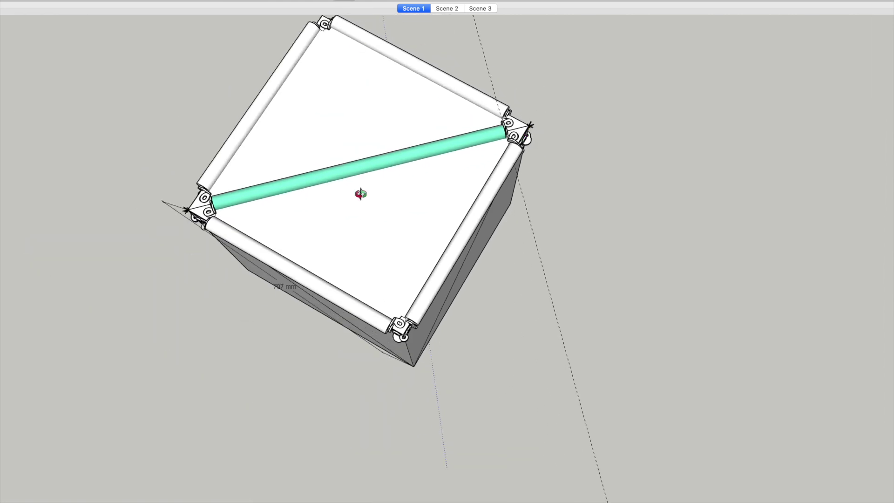
middle_click_drag(361, 194, 429, 256)
scroll(486, 87, "up", 3)
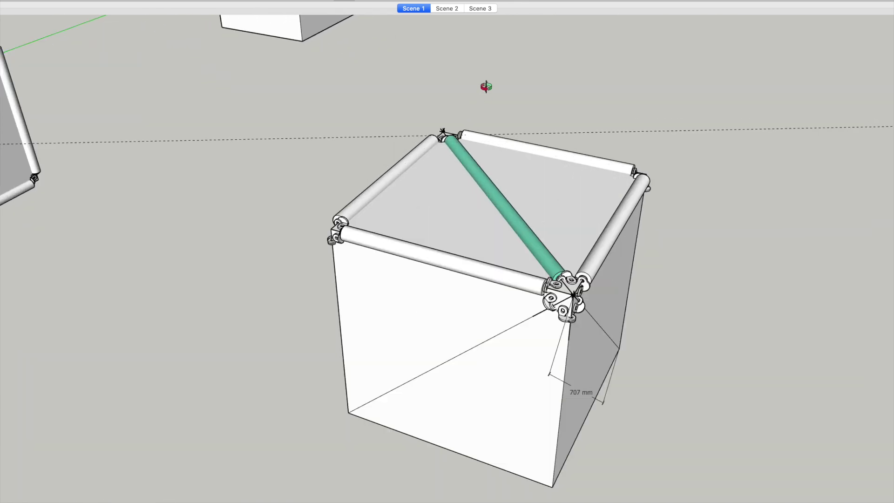
middle_click_drag(481, 216, 630, 256)
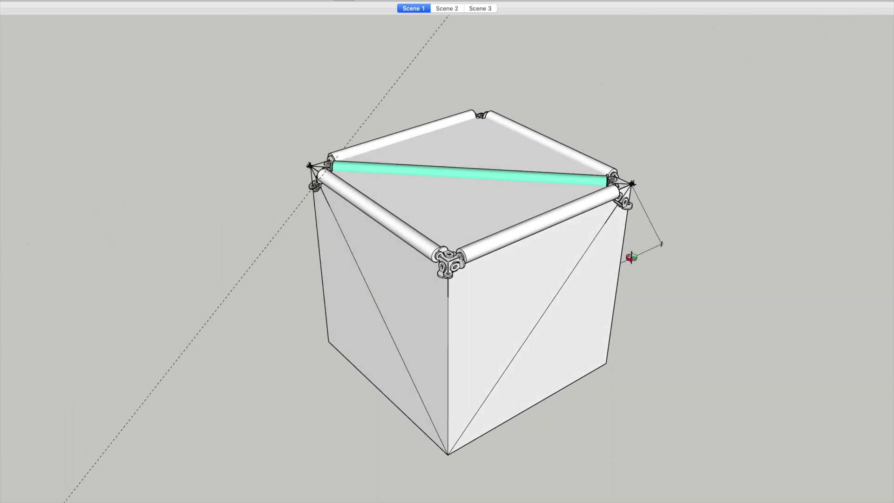
middle_click_drag(509, 198, 528, 208)
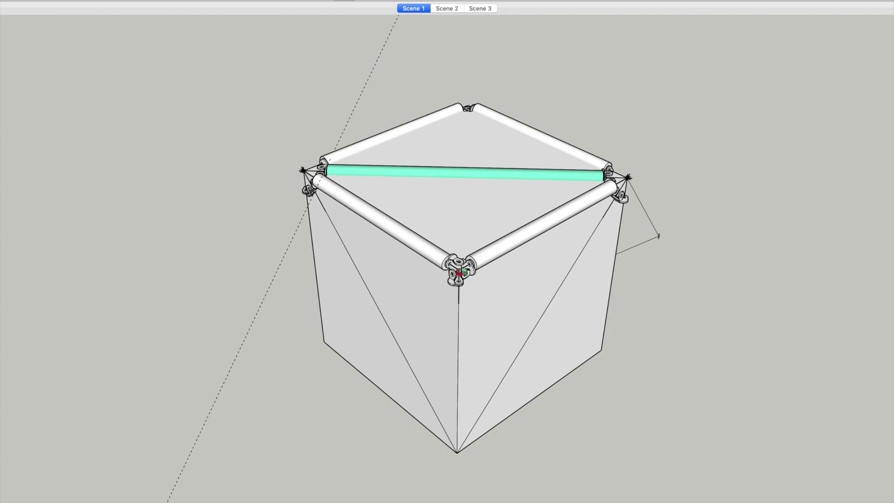
scroll(460, 272, "up", 5)
left_click_drag(475, 259, 451, 295)
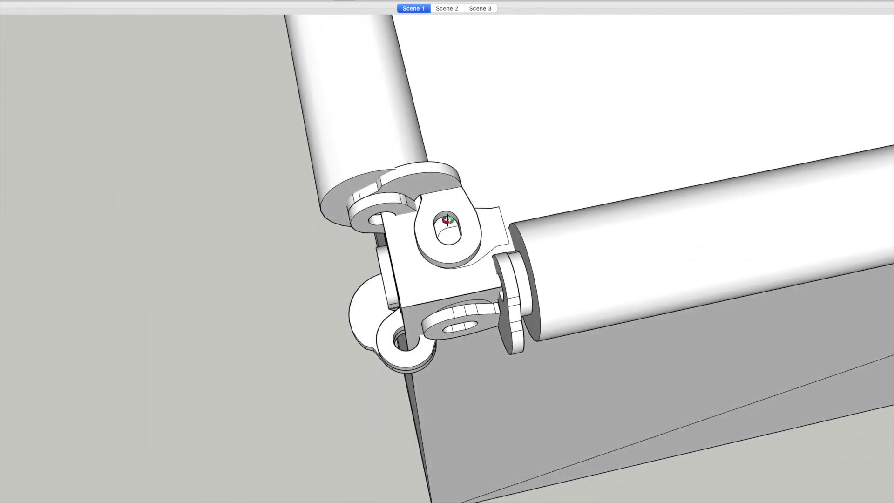
scroll(447, 220, "up", 3)
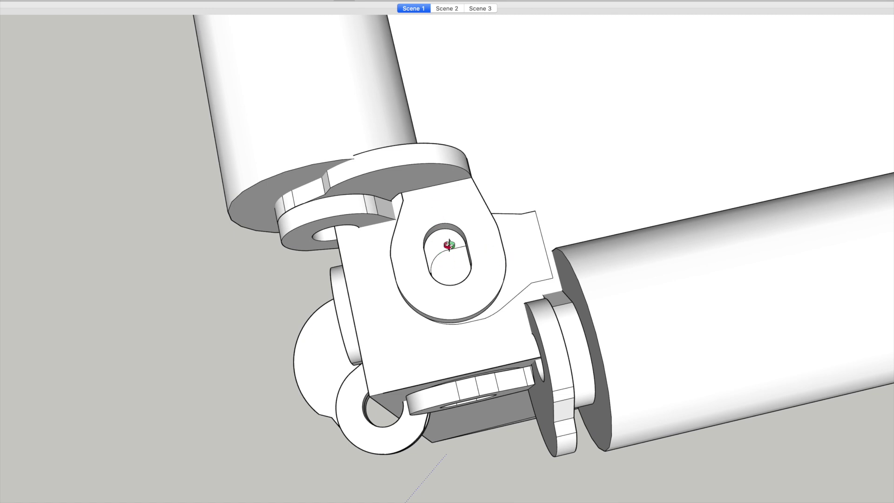
scroll(489, 160, "down", 10)
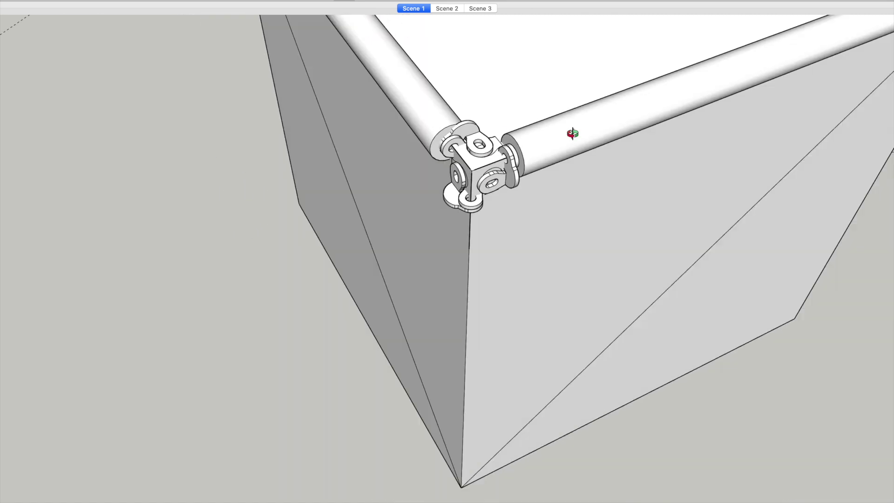
mouse_move(573, 134)
middle_mouse_down()
mouse_move(572, 149)
mouse_move(535, 187)
middle_mouse_up()
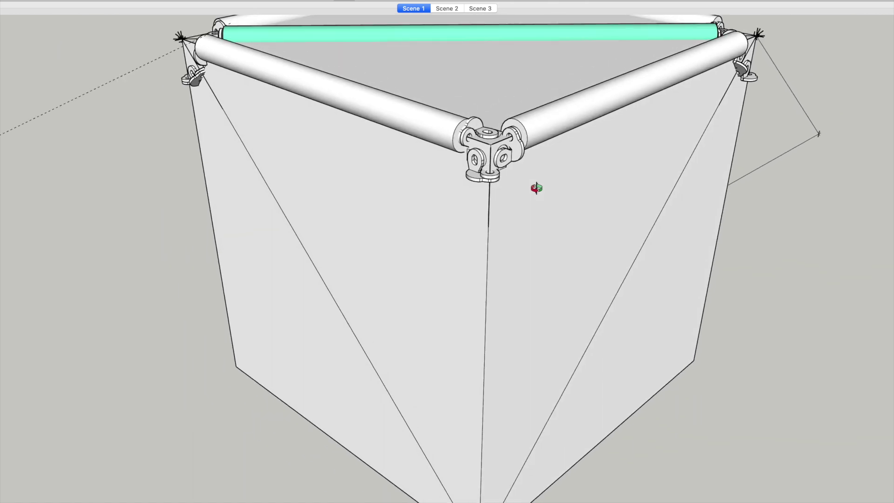
scroll(536, 188, "down", 3)
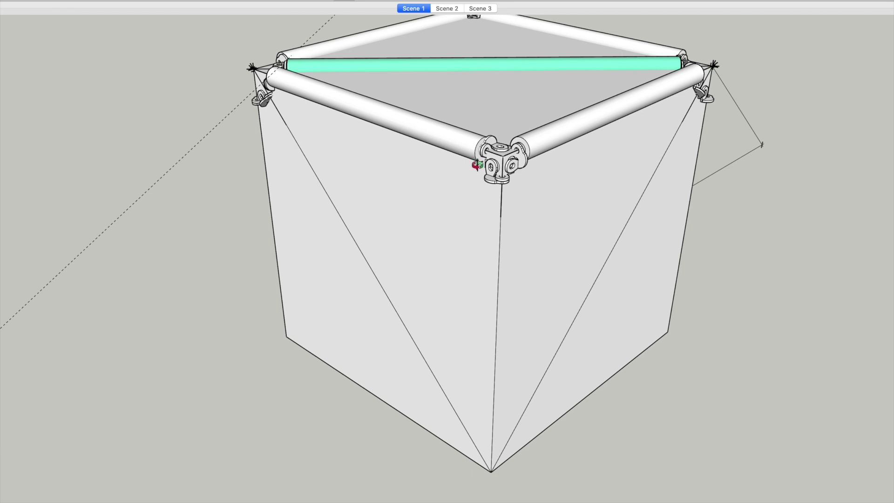
mouse_move(451, 191)
left_mouse_down()
mouse_move(367, 208)
mouse_move(583, 194)
mouse_move(397, 200)
left_mouse_up()
left_click_drag(611, 194, 504, 197)
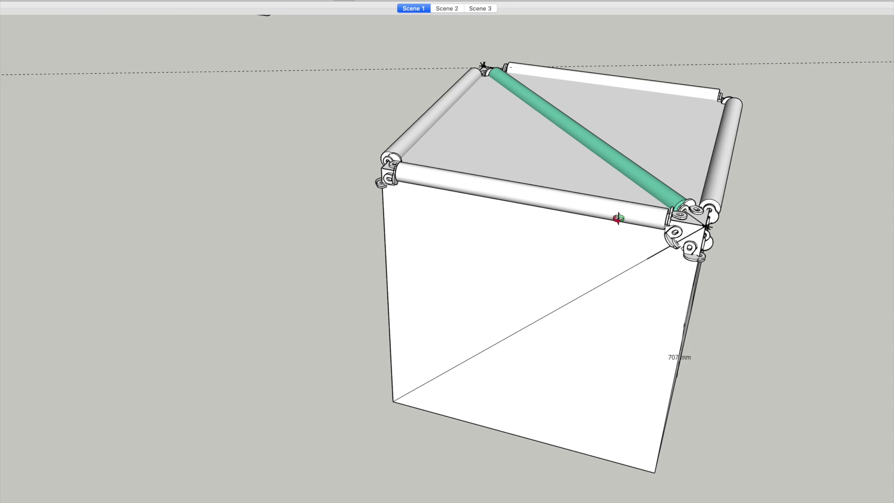
scroll(632, 229, "down", 3)
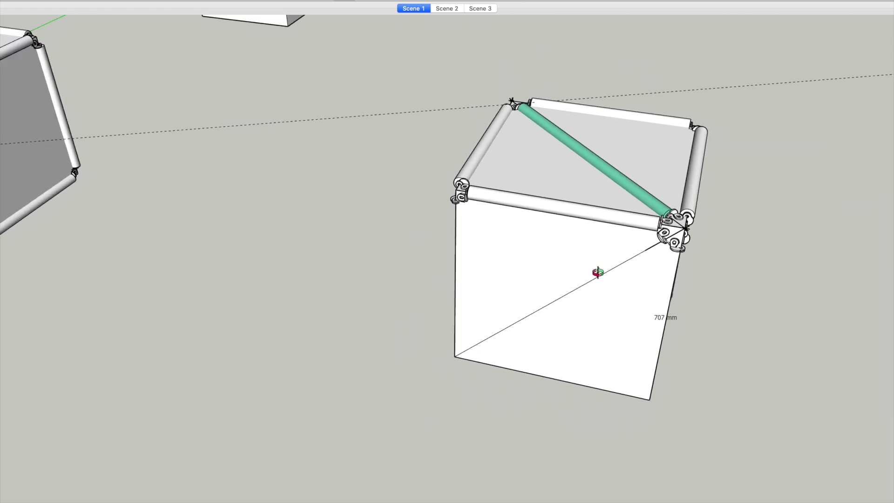
scroll(598, 272, "down", 3)
scroll(88, 135, "up", 5)
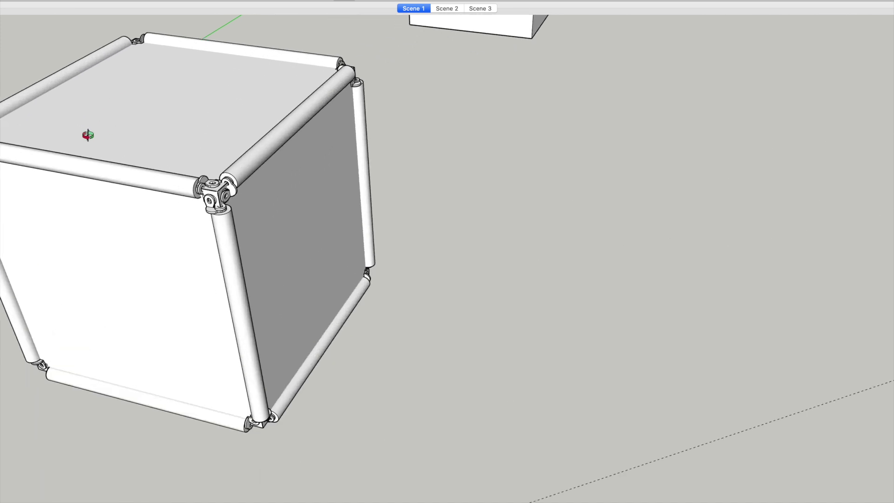
left_click_drag(88, 135, 238, 204)
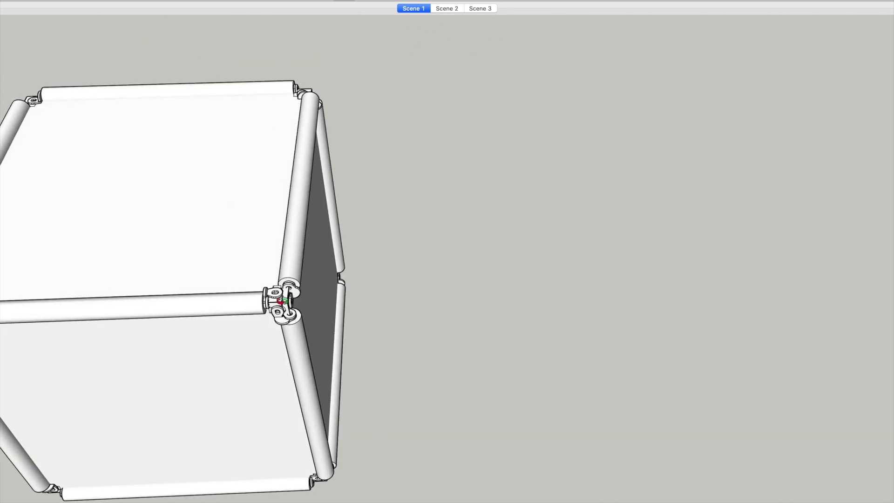
scroll(280, 301, "up", 4)
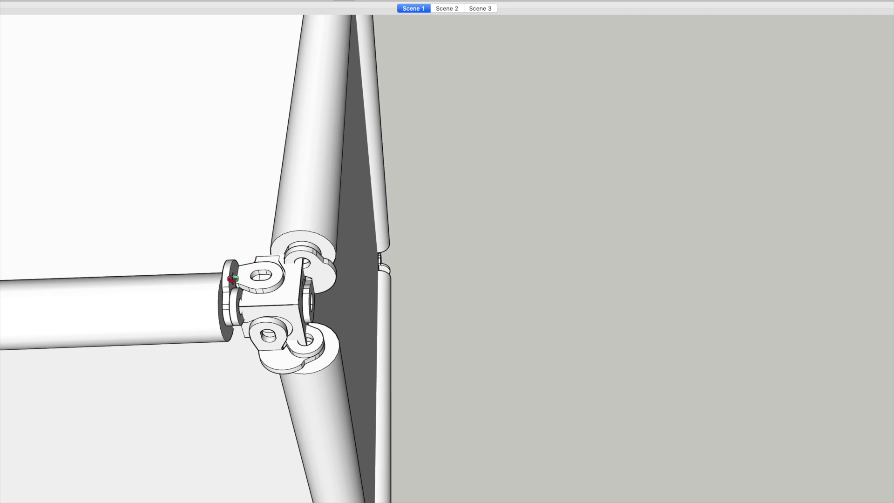
scroll(191, 228, "down", 10)
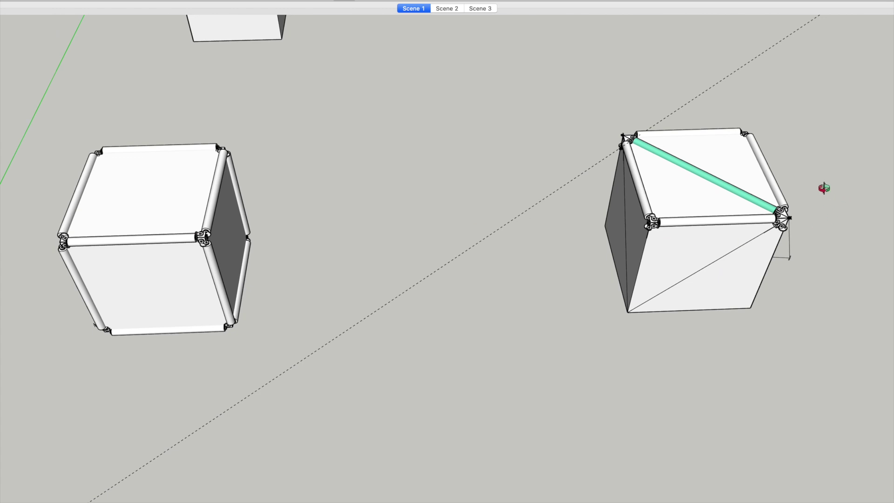
scroll(779, 242, "up", 1)
scroll(780, 241, "up", 2)
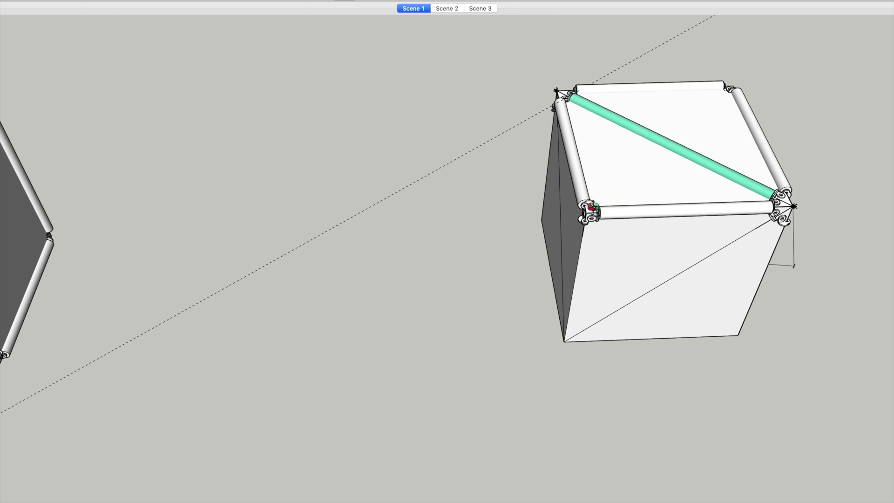
scroll(591, 206, "up", 2)
scroll(413, 206, "down", 4)
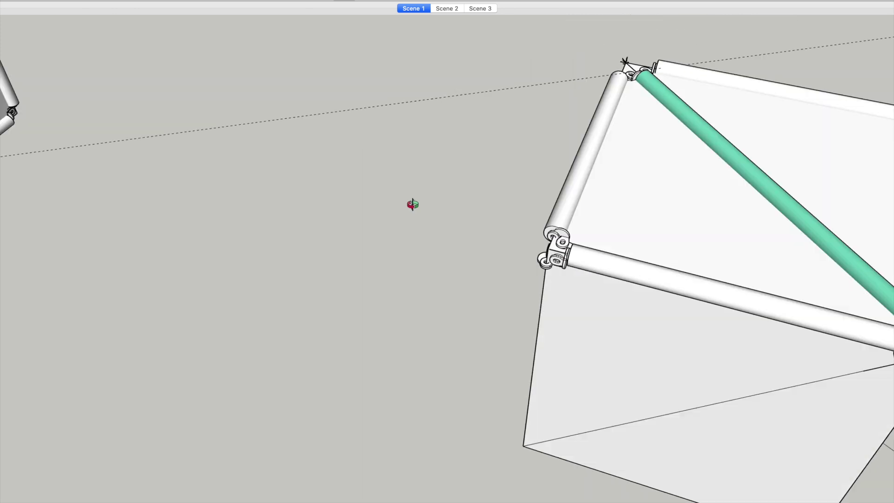
scroll(369, 194, "down", 4)
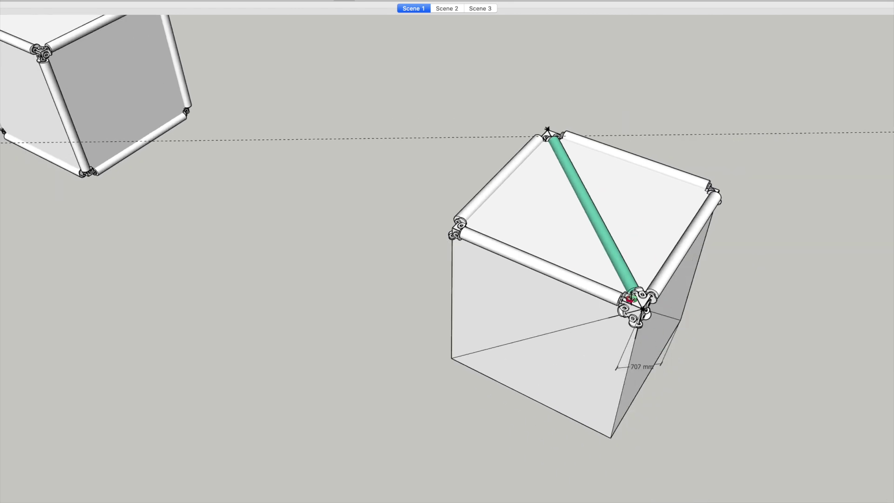
scroll(630, 299, "up", 5)
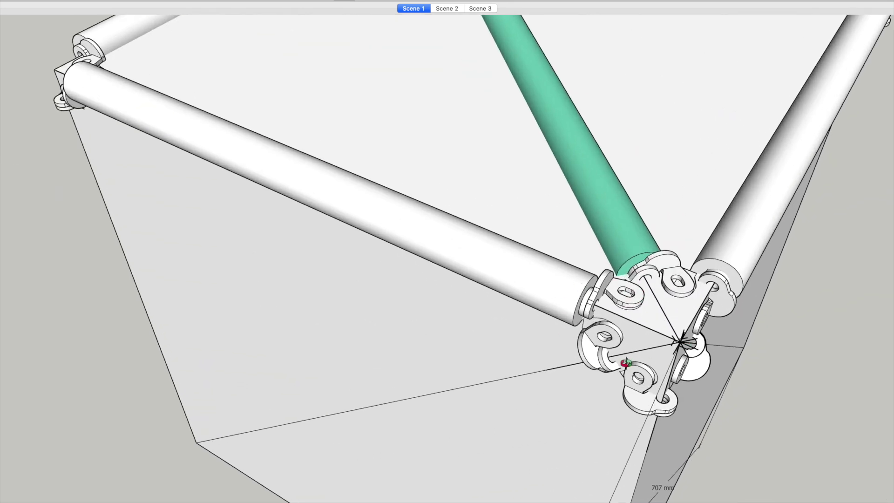
mouse_move(461, 261)
left_mouse_down()
mouse_move(546, 246)
mouse_move(499, 245)
left_mouse_up()
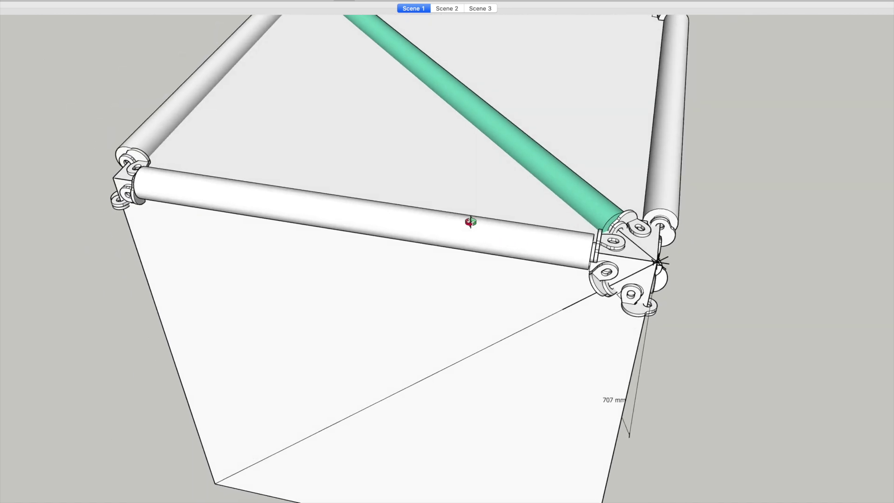
scroll(431, 183, "down", 2)
scroll(421, 224, "down", 3)
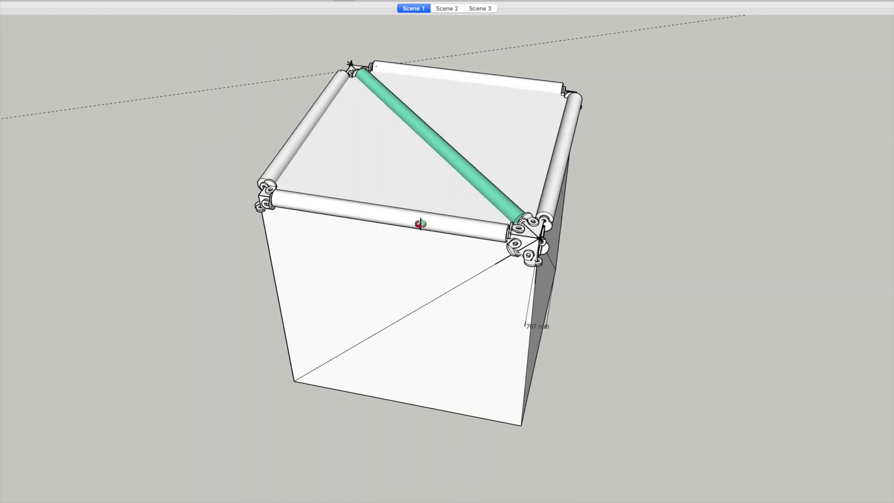